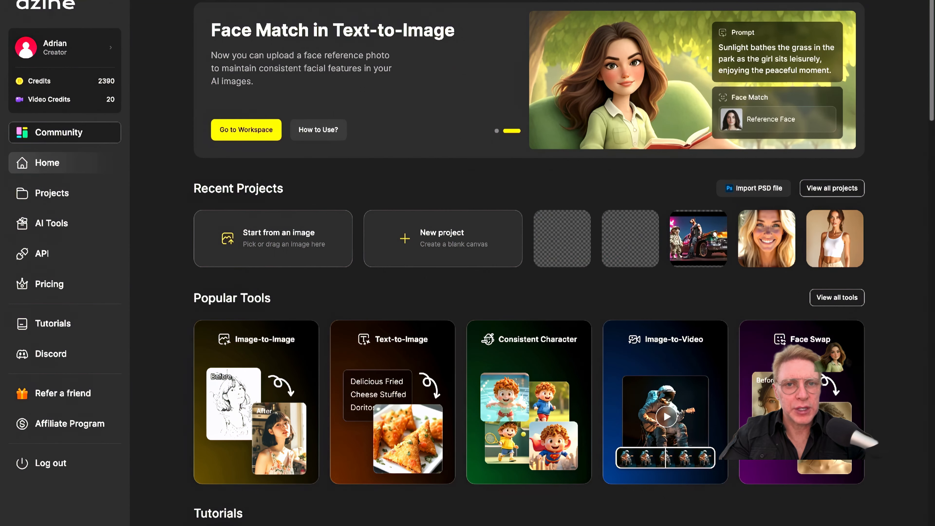
# Create a new project with a blank canvas.
pyautogui.click(457, 251)
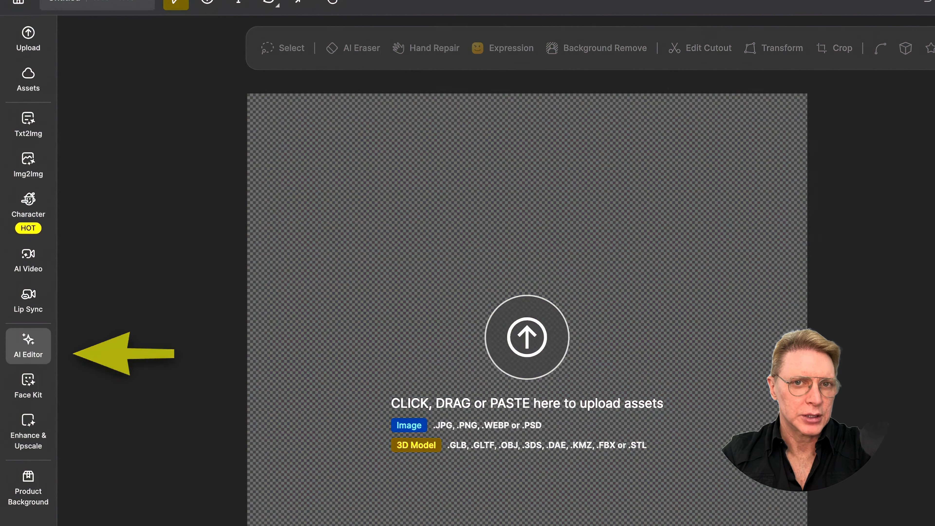
# Look through the AI Editor tools: Local Edit, Insert Object, AI Eraser, Generative Expand and Hand Repair.
pyautogui.click(38, 360)
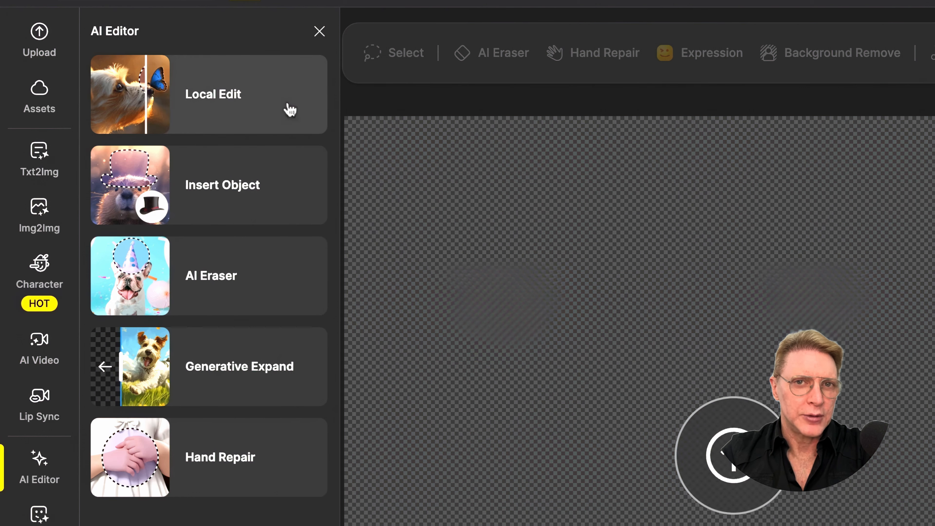
pyautogui.click(266, 102)
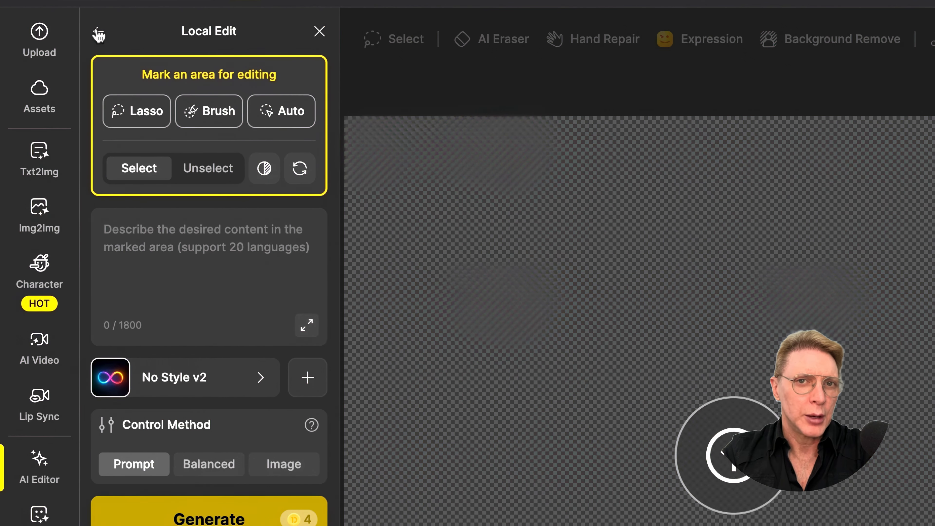
pyautogui.click(98, 31)
pyautogui.click(235, 193)
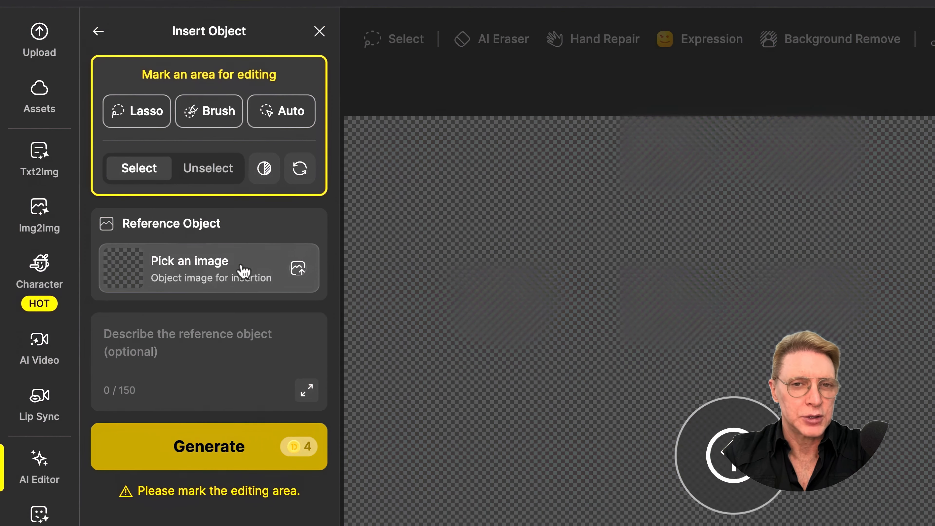
pyautogui.click(98, 31)
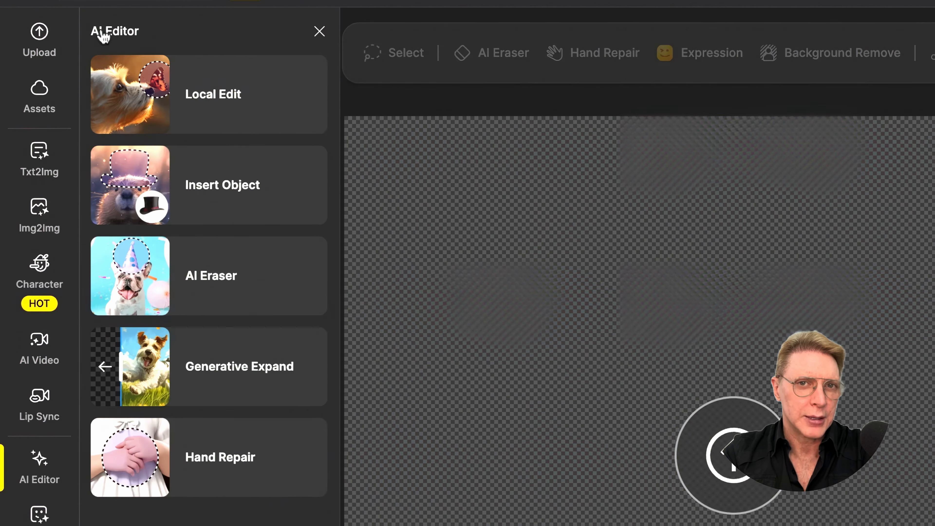
pyautogui.click(247, 282)
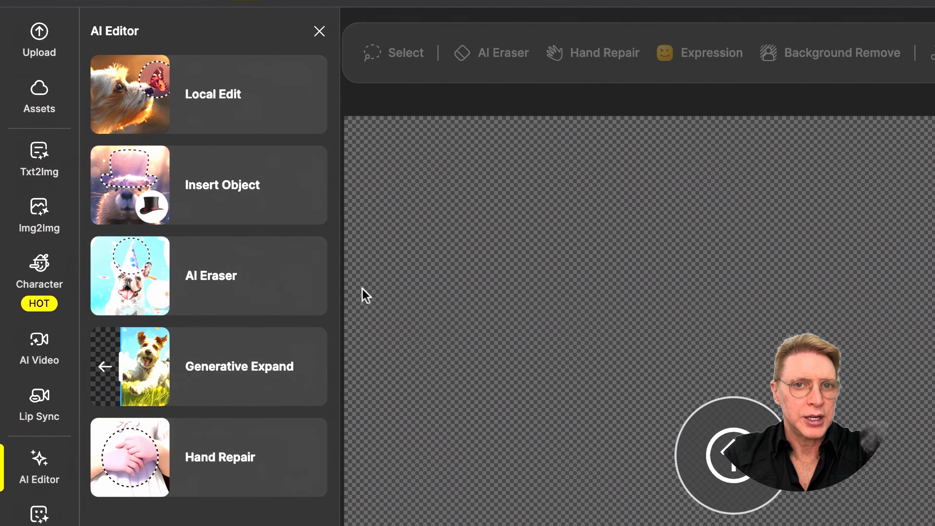
pyautogui.click(256, 376)
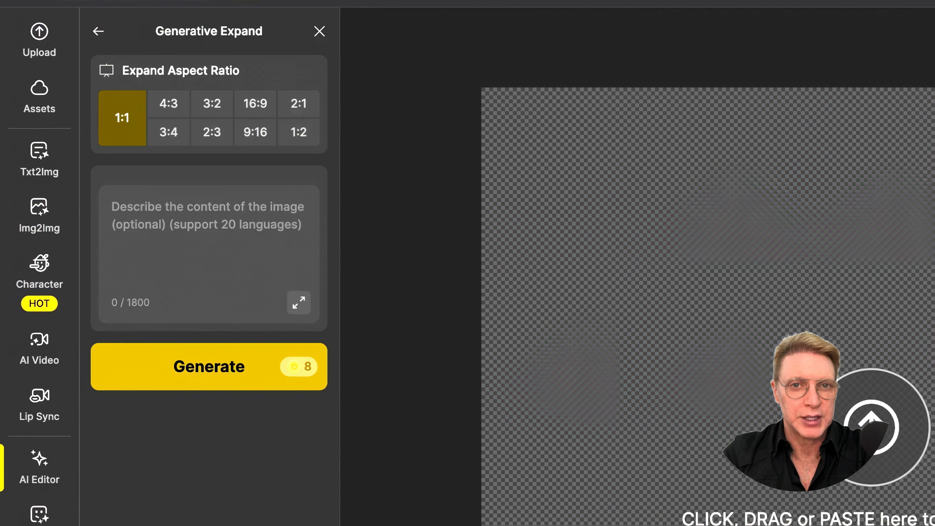
pyautogui.click(242, 243)
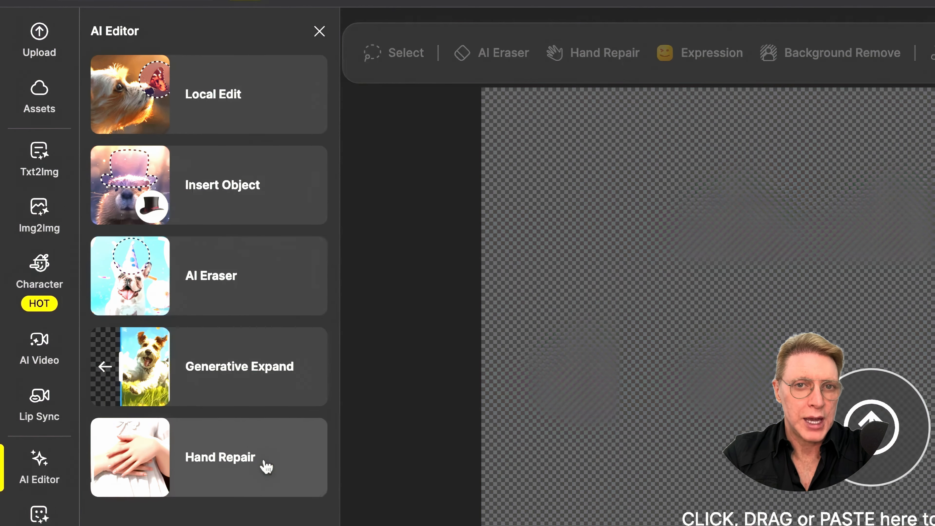
pyautogui.click(263, 459)
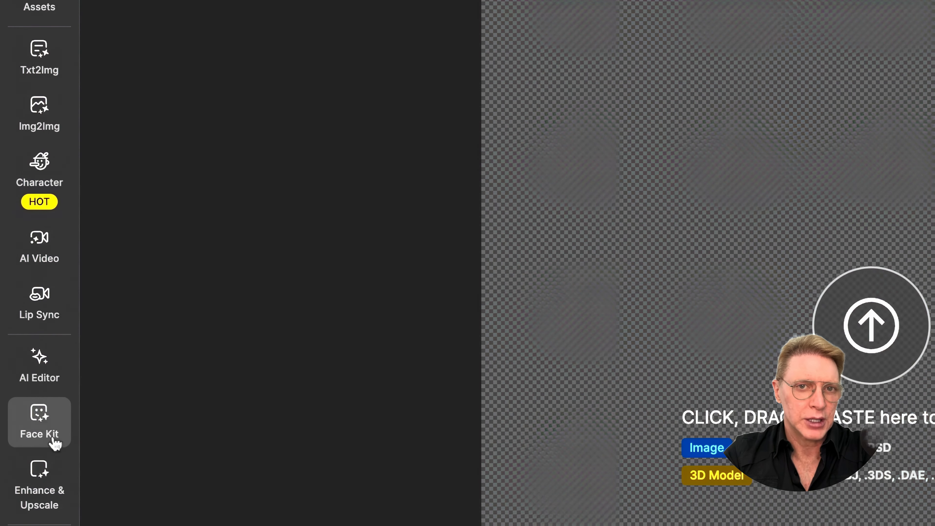
# Look at the Face Swap and Face Repair options in the Face Kit.
pyautogui.click(46, 430)
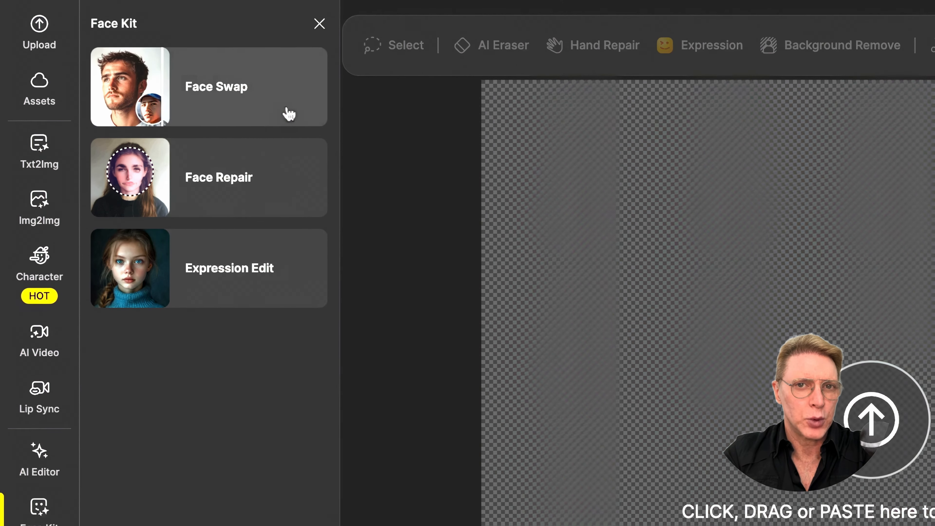
pyautogui.click(289, 108)
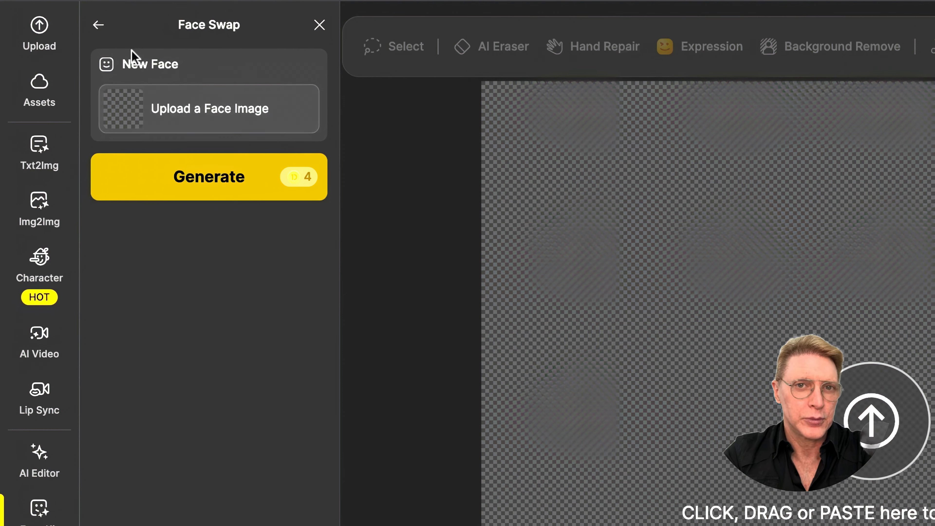
pyautogui.click(98, 26)
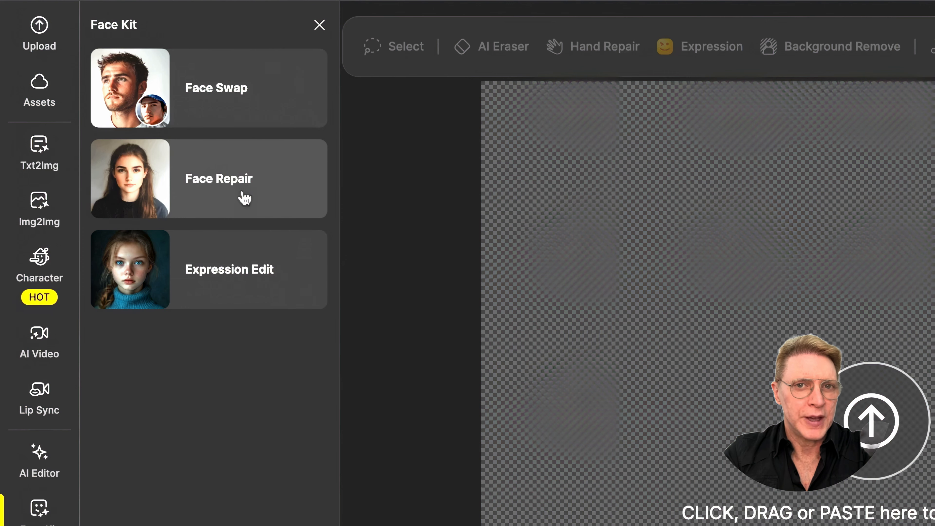
pyautogui.click(244, 197)
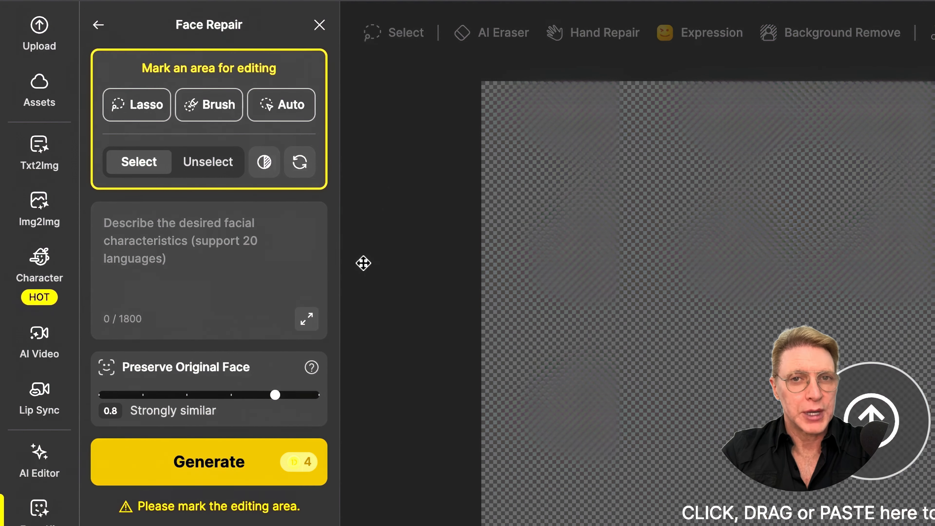
pyautogui.click(99, 25)
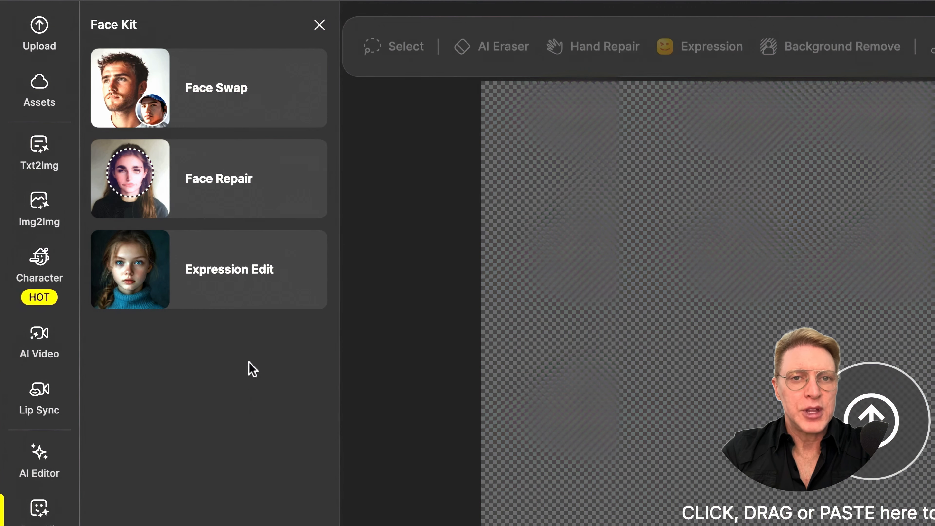
# Examine the Expression Edit adjustments for the eyes, mouth and head angles.
pyautogui.click(257, 291)
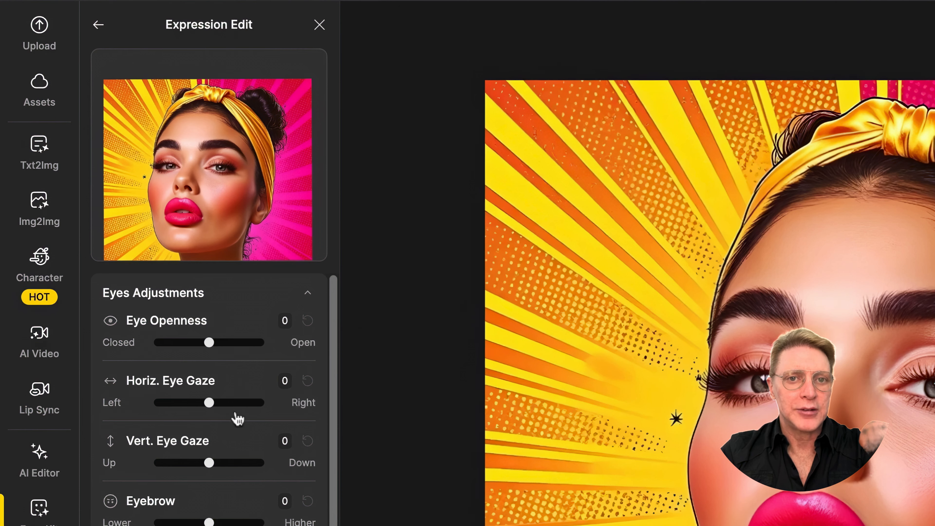
pyautogui.scroll(-5, 238, 419)
pyautogui.scroll(5, 238, 419)
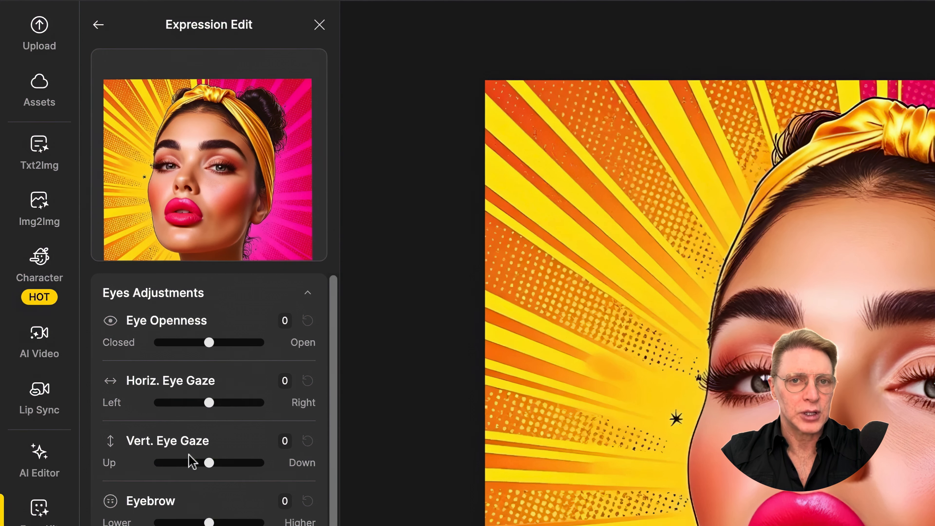
pyautogui.scroll(-6, 181, 518)
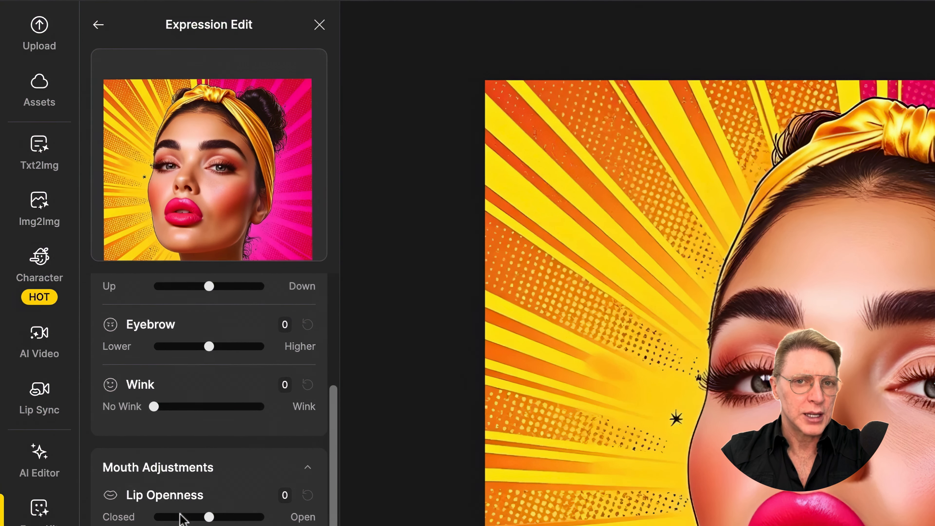
pyautogui.scroll(-5, 208, 398)
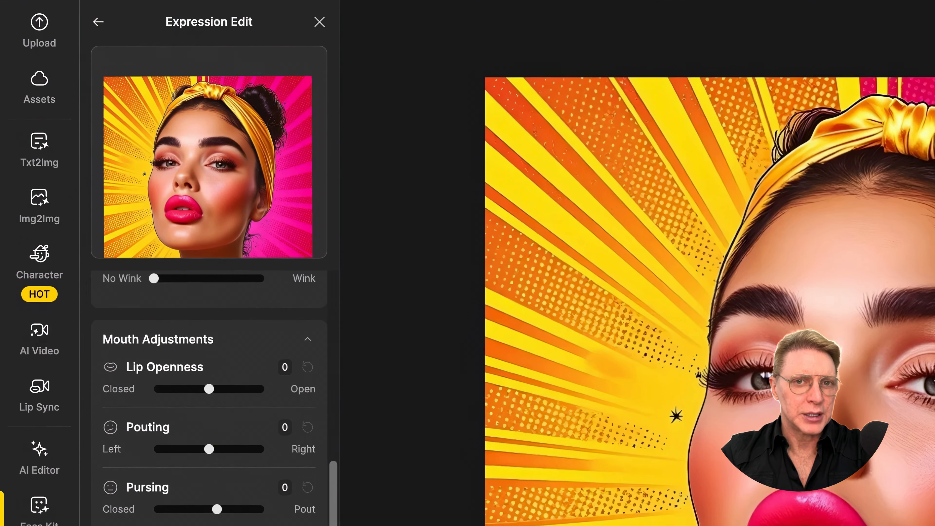
pyautogui.scroll(-1, 237, 414)
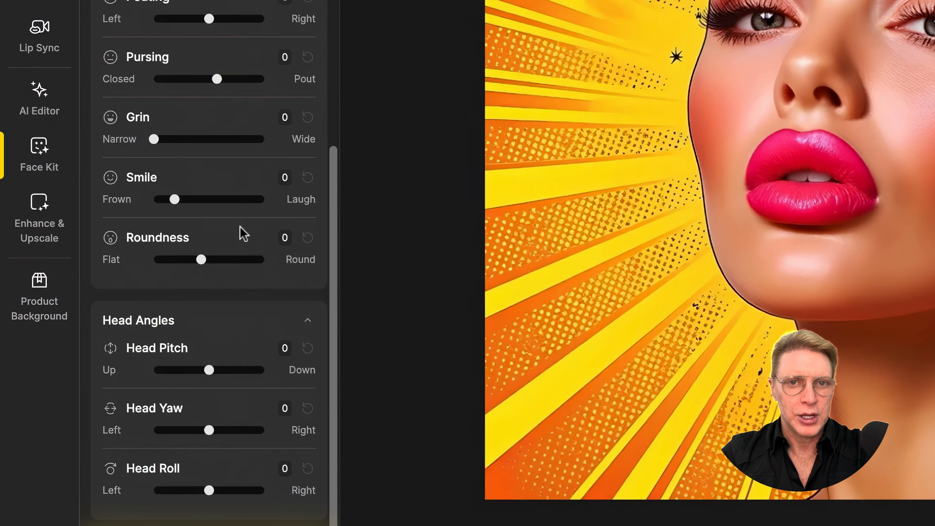
pyautogui.scroll(10, 243, 234)
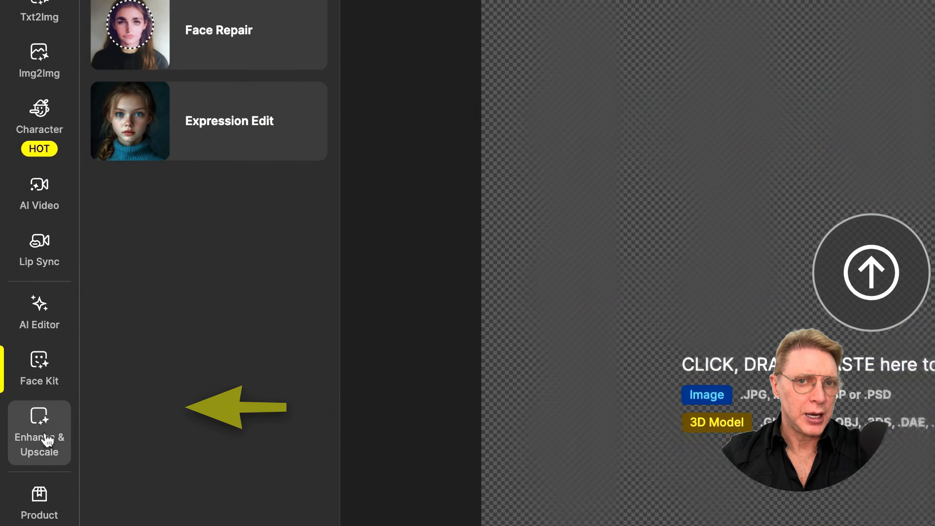
# View the enhance type and strength options of Enhance & Upscale.
pyautogui.moveTo(47, 440)
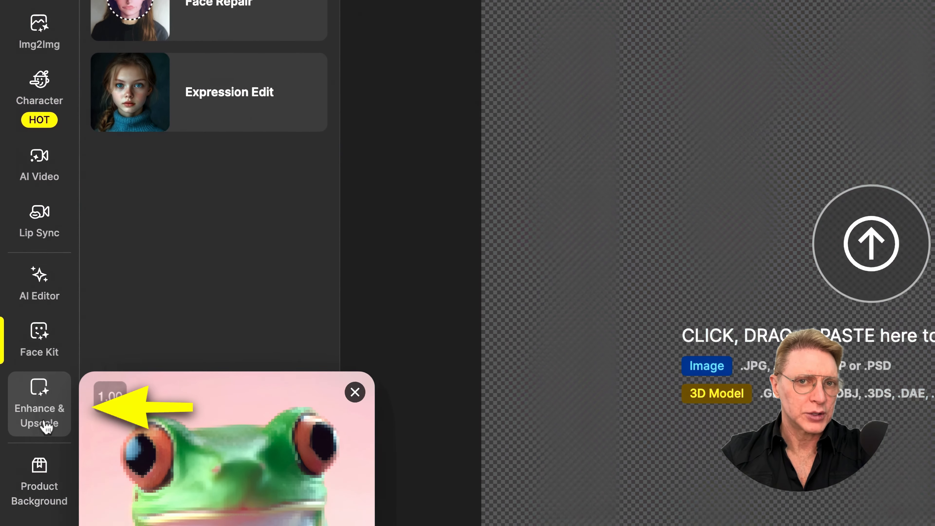
pyautogui.click(44, 427)
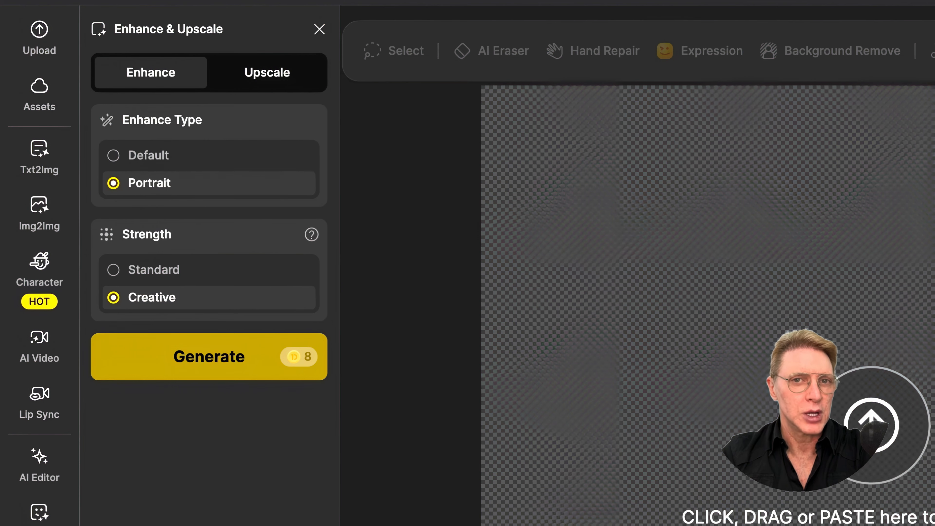
pyautogui.moveTo(164, 172)
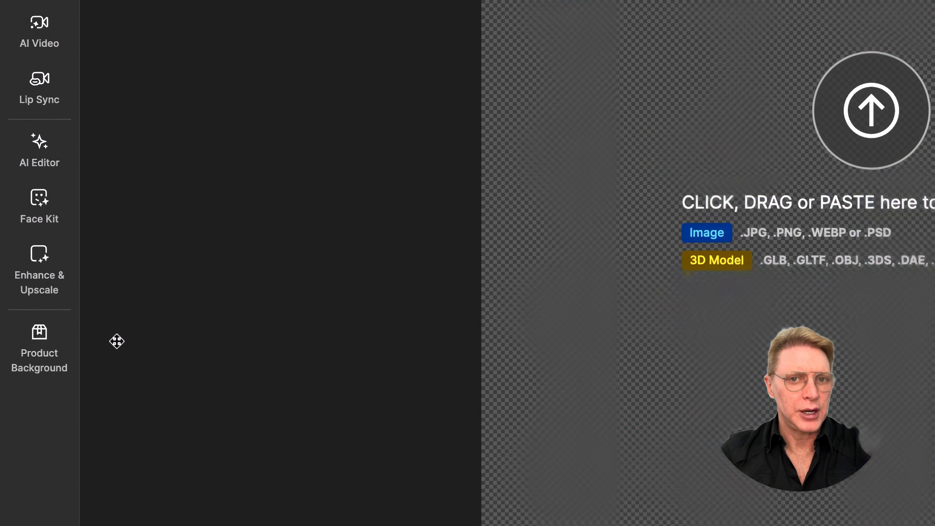
# Review the template, prompt and image options for generating a Product Background.
pyautogui.moveTo(48, 274)
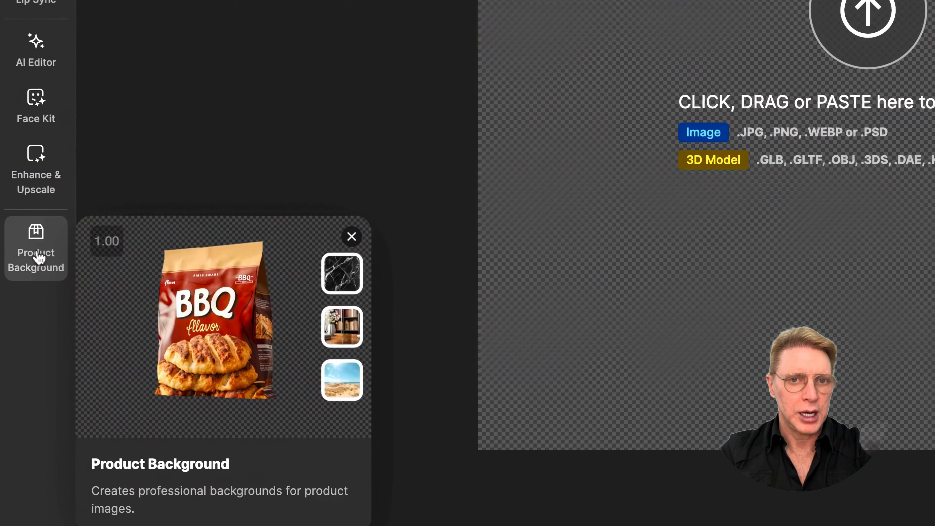
pyautogui.click(41, 255)
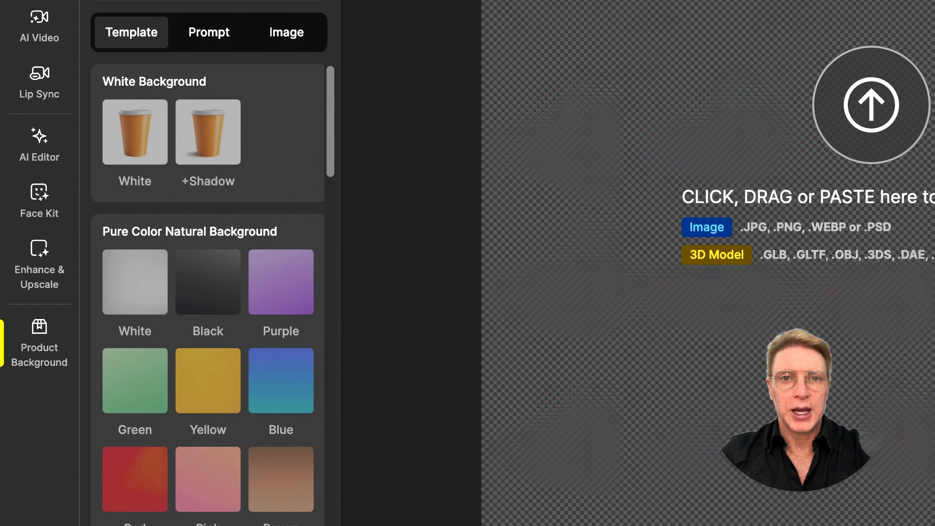
pyautogui.scroll(-10, 264, 166)
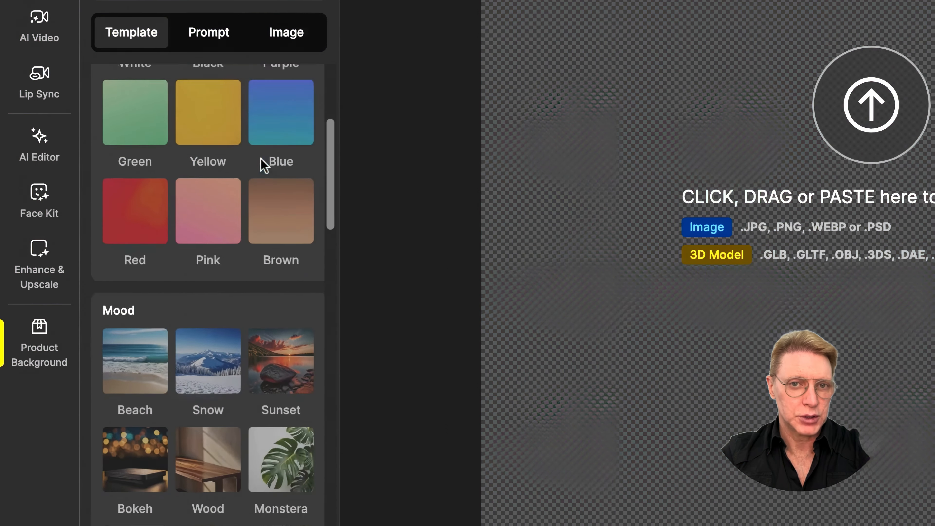
pyautogui.click(209, 35)
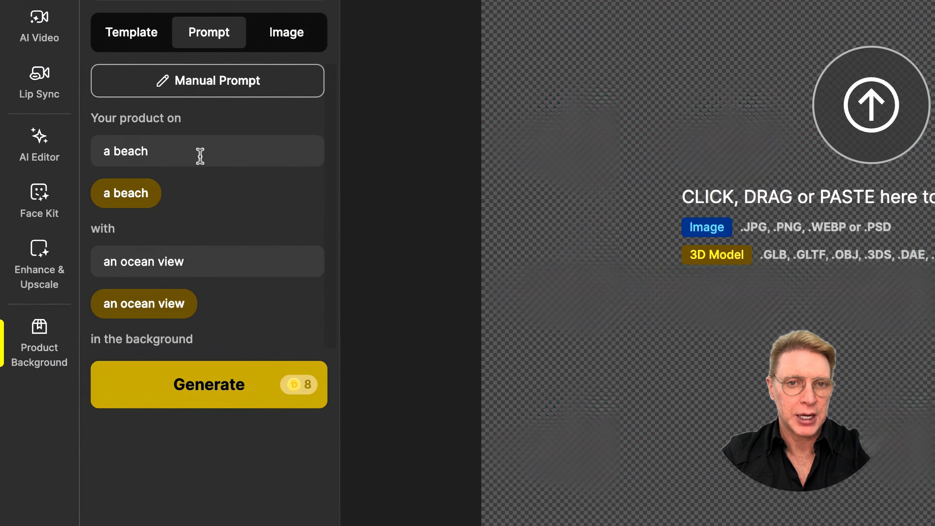
pyautogui.click(301, 39)
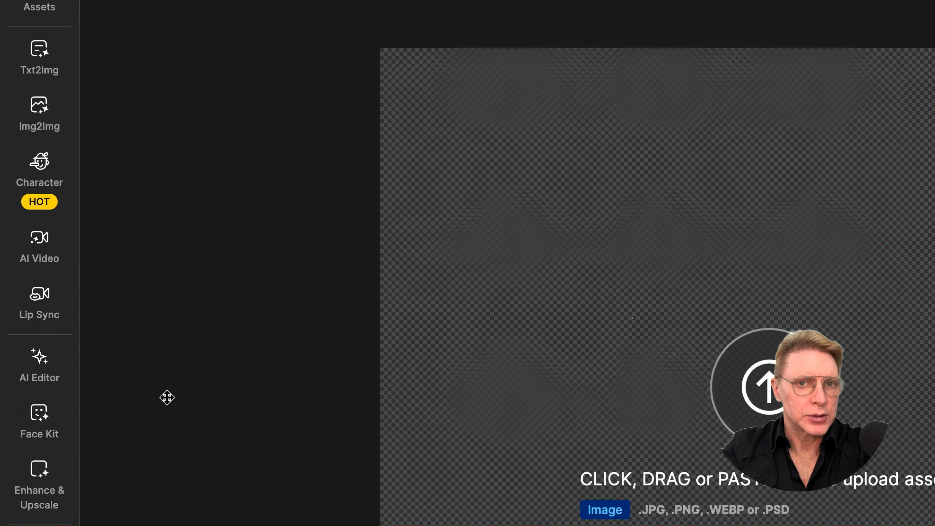
# Open Local Edit in the AI Editor and upload the image of the woman and goat on the mountain.
pyautogui.click(43, 382)
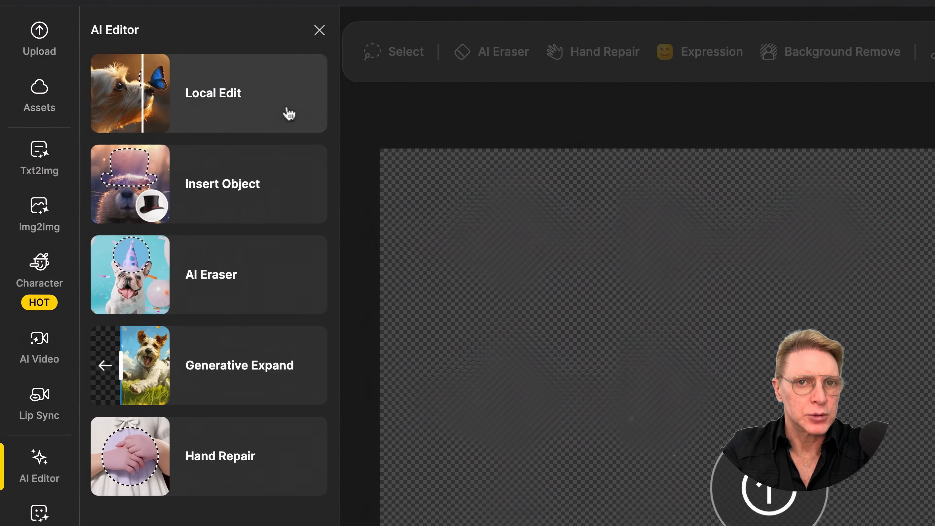
pyautogui.click(269, 105)
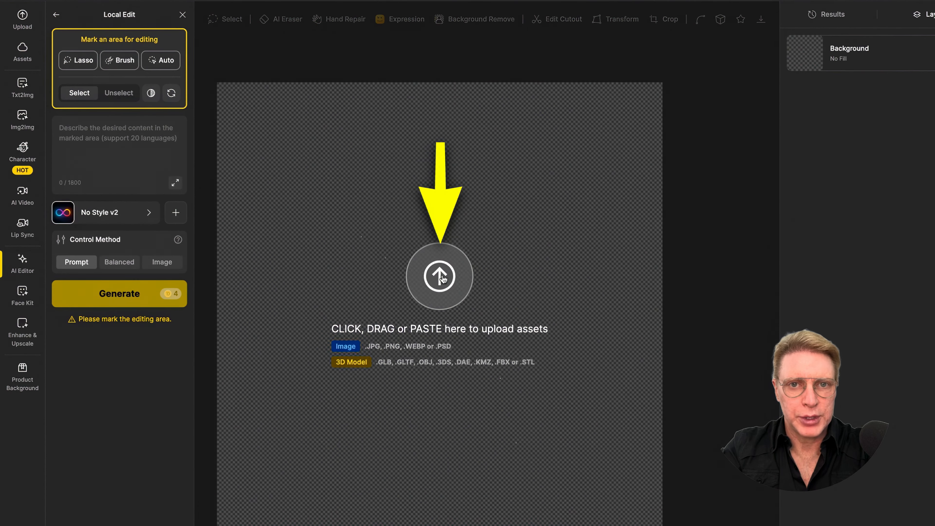
pyautogui.click(443, 279)
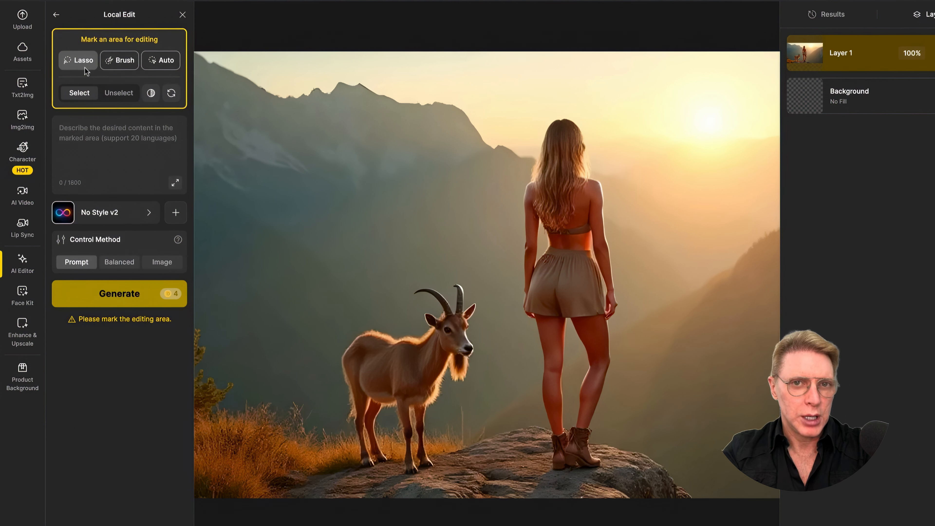
# Try marking the goat with the Lasso and with the Brush, clearing the selection after each.
pyautogui.moveTo(391, 282)
pyautogui.mouseDown()
pyautogui.moveTo(303, 438)
pyautogui.moveTo(385, 497)
pyautogui.moveTo(489, 479)
pyautogui.moveTo(495, 293)
pyautogui.moveTo(447, 270)
pyautogui.moveTo(386, 283)
pyautogui.mouseUp()
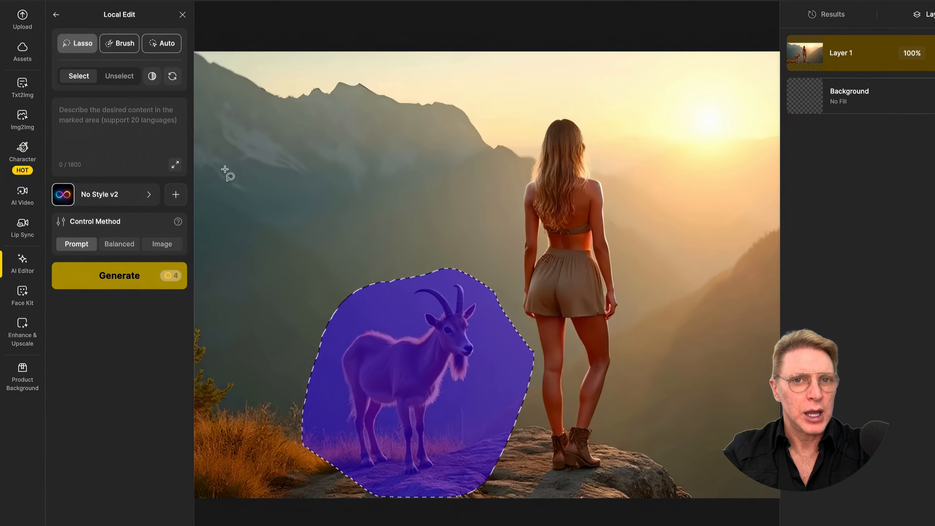
pyautogui.click(173, 77)
pyautogui.click(122, 60)
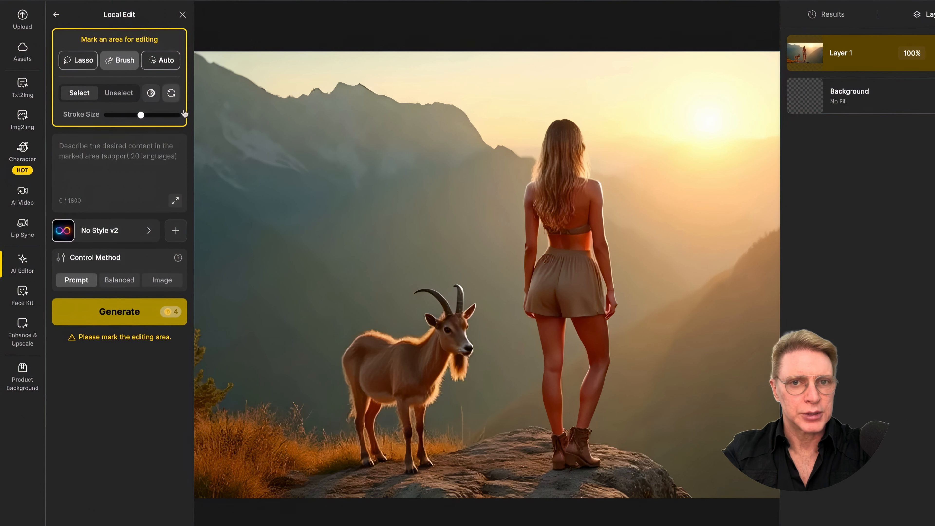
pyautogui.moveTo(433, 293); pyautogui.dragTo(468, 352)
pyautogui.click(171, 93)
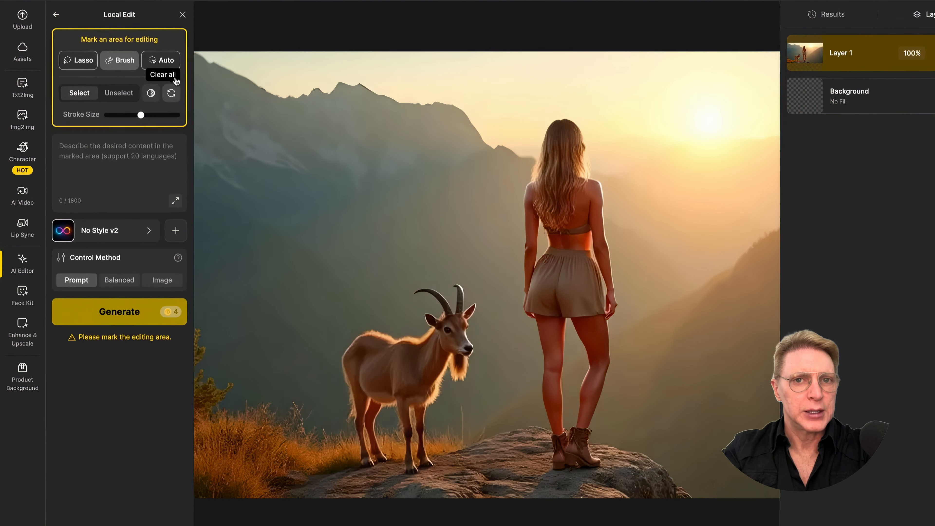
# Try marking the goat with the Auto selection, then clear the selection.
pyautogui.click(165, 61)
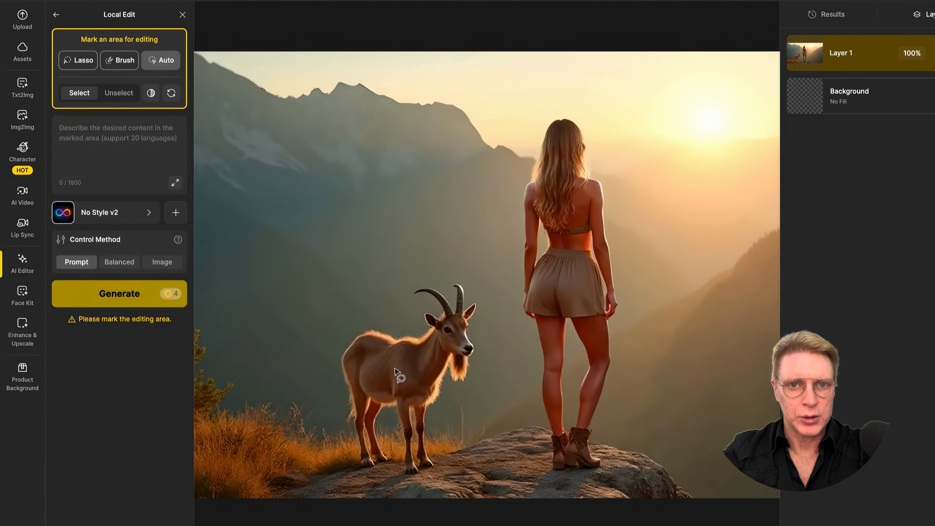
pyautogui.click(403, 370)
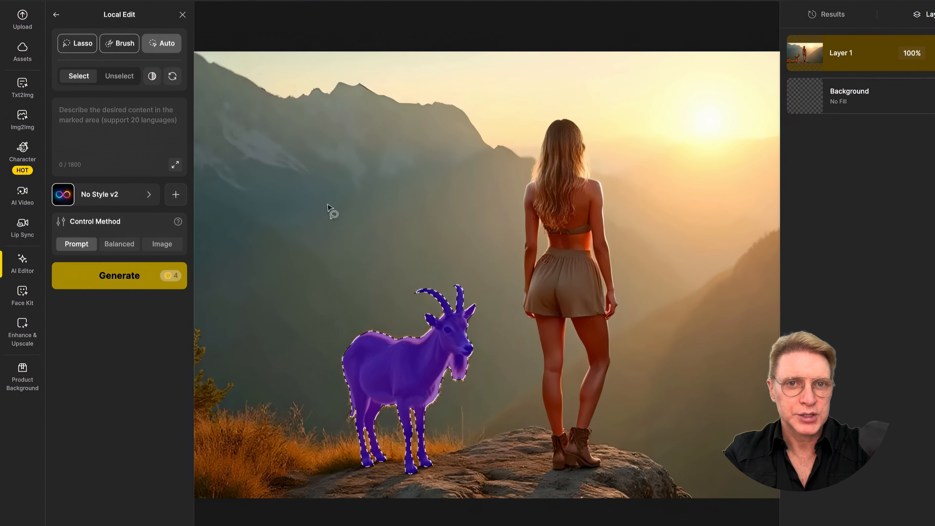
pyautogui.click(172, 76)
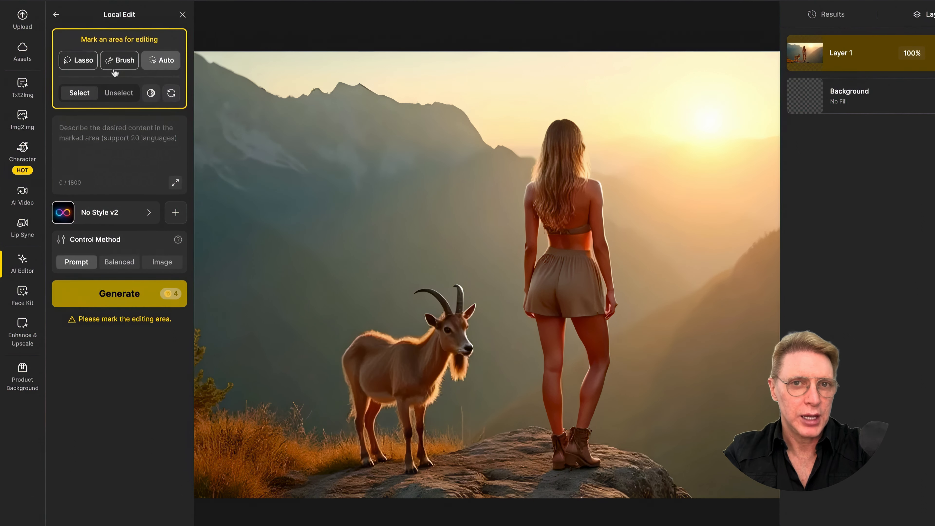
# Lasso a loose area around the goat and enter "mountain lion" as the content description.
pyautogui.click(85, 66)
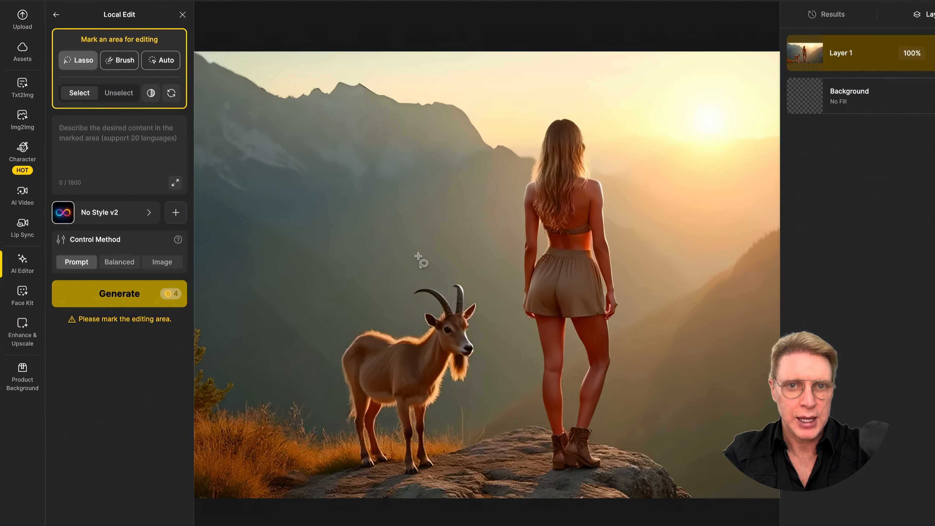
pyautogui.moveTo(418, 255)
pyautogui.mouseDown()
pyautogui.moveTo(240, 387)
pyautogui.moveTo(332, 499)
pyautogui.moveTo(501, 440)
pyautogui.moveTo(536, 353)
pyautogui.moveTo(519, 286)
pyautogui.moveTo(439, 242)
pyautogui.mouseUp()
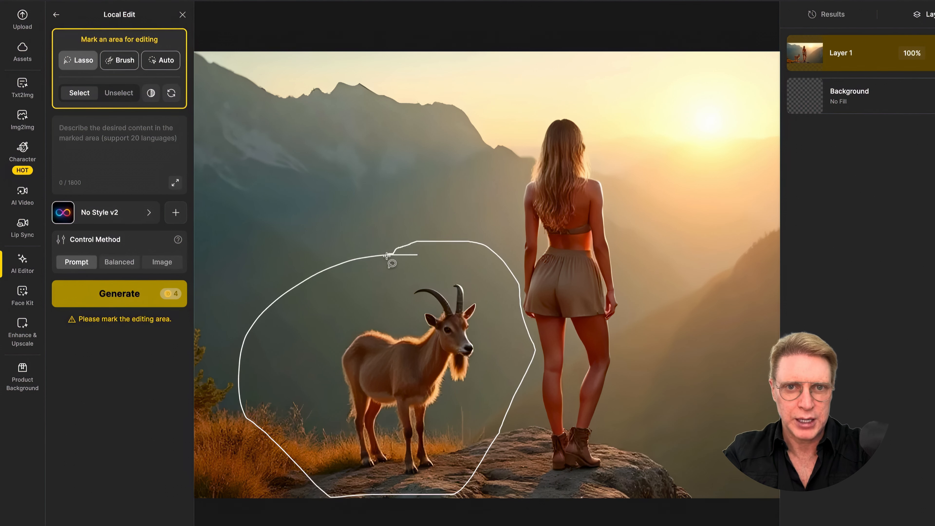
pyautogui.moveTo(386, 255); pyautogui.dragTo(385, 258)
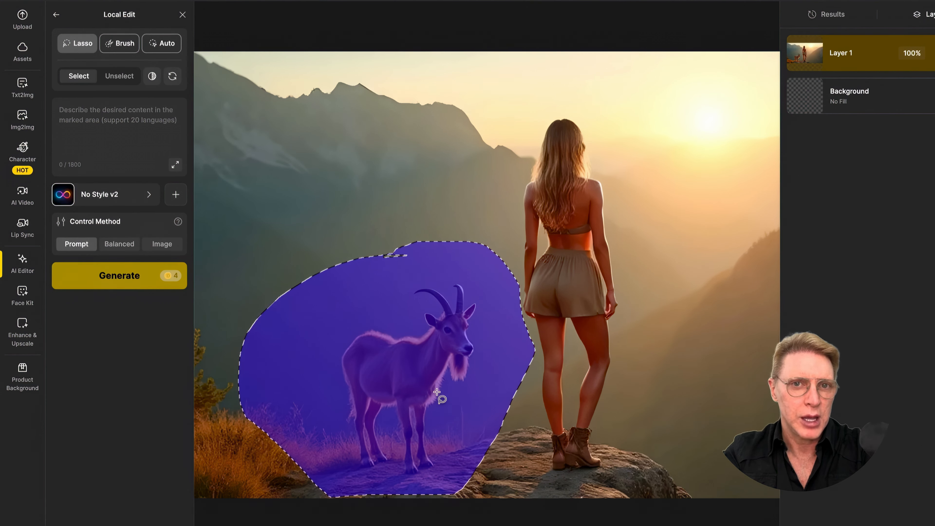
pyautogui.write('mountain lion')
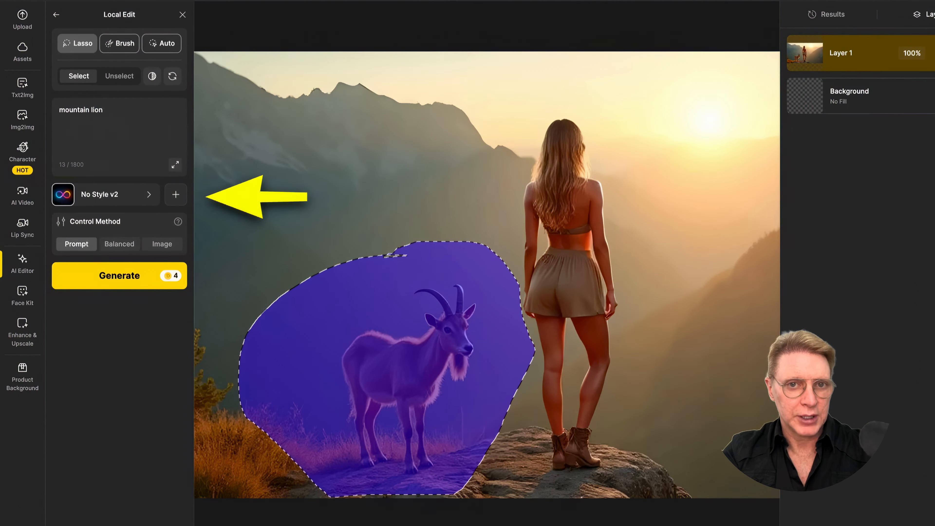
# Browse the available styles for the local edit and close the gallery without choosing a different one.
pyautogui.click(111, 195)
pyautogui.scroll(-2, 444, 354)
pyautogui.scroll(-20, 444, 354)
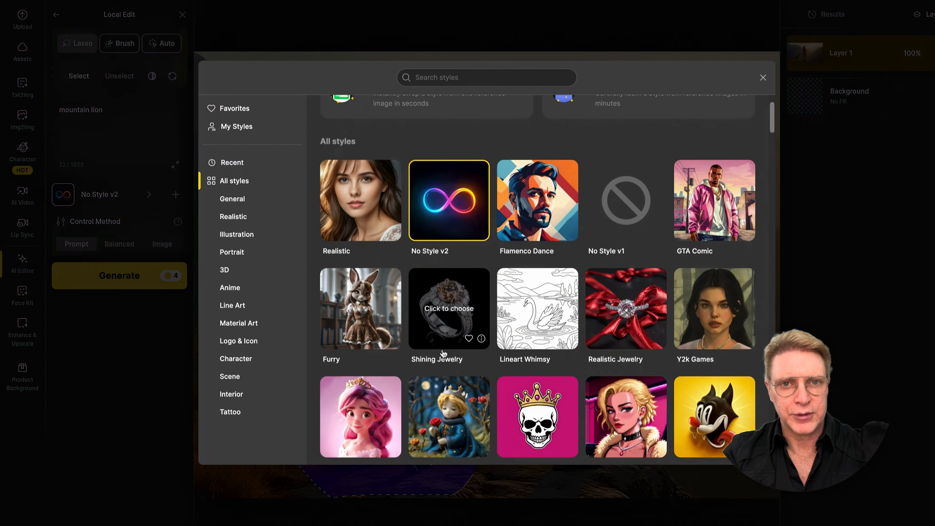
pyautogui.scroll(-15, 520, 285)
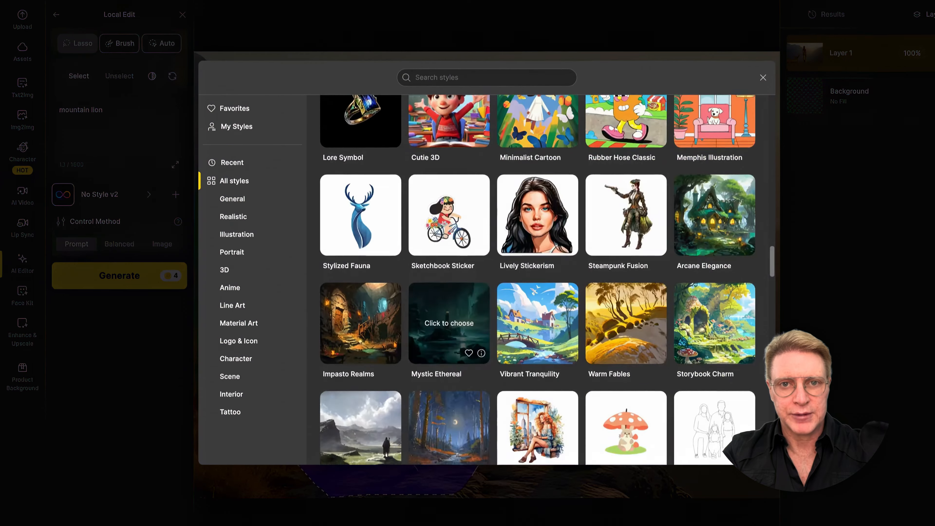
pyautogui.scroll(6, 520, 286)
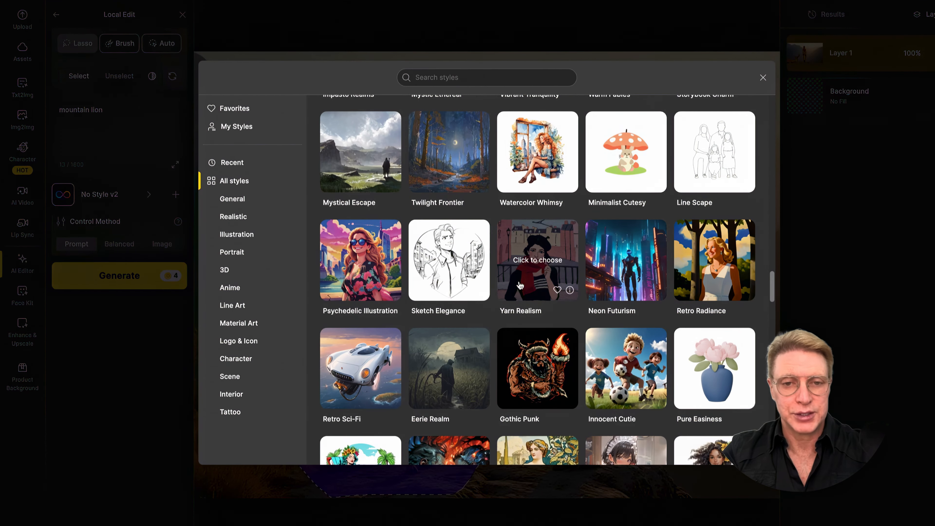
pyautogui.scroll(12, 492, 355)
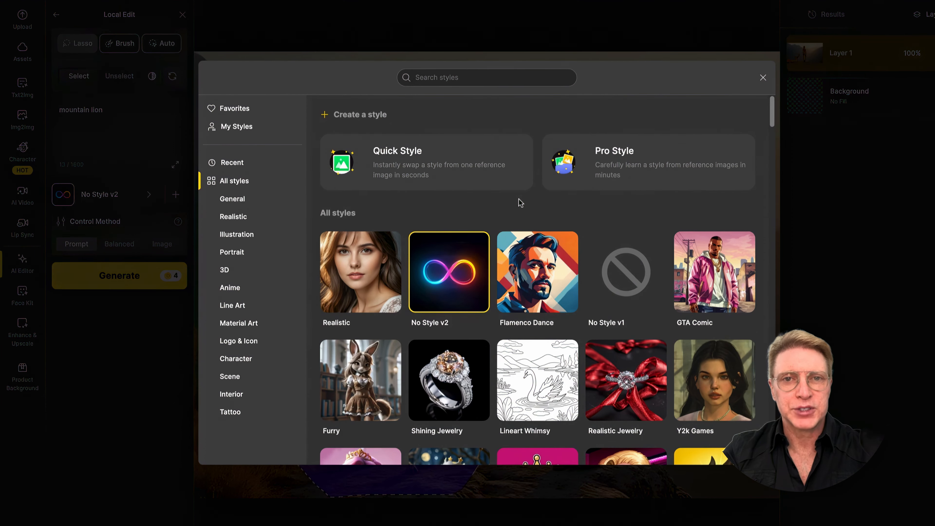
pyautogui.scroll(-3, 490, 337)
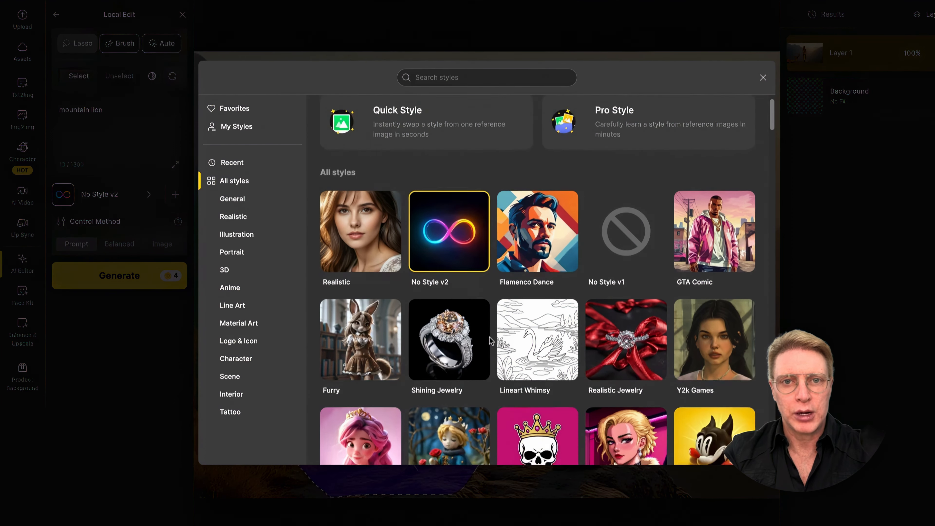
pyautogui.scroll(-12, 490, 340)
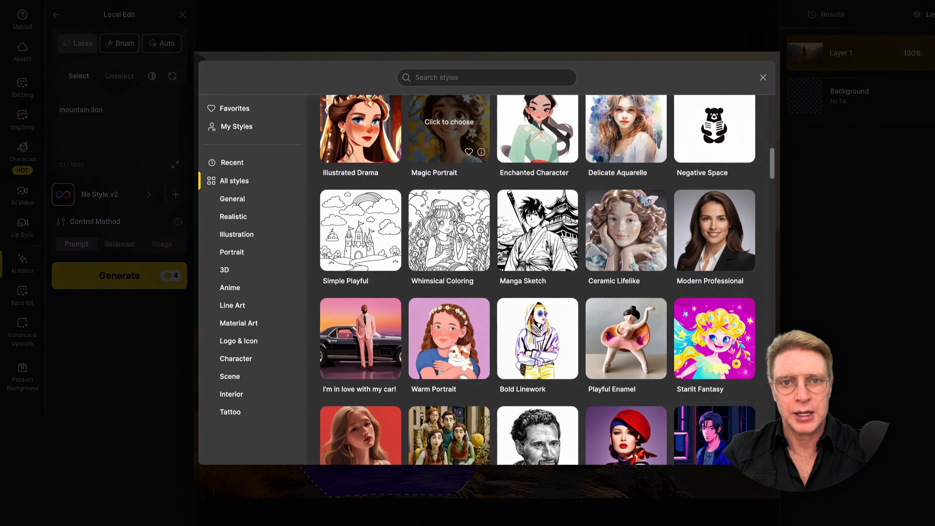
pyautogui.scroll(15, 540, 275)
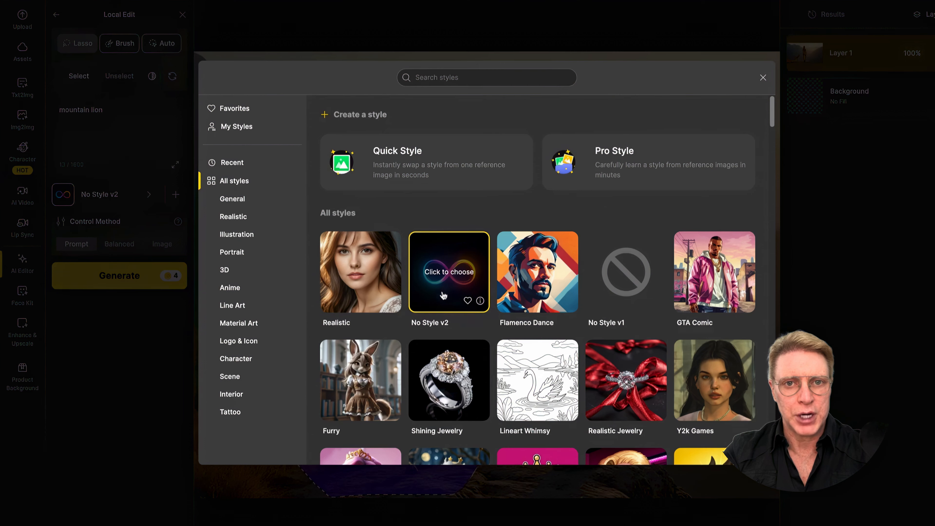
pyautogui.click(763, 77)
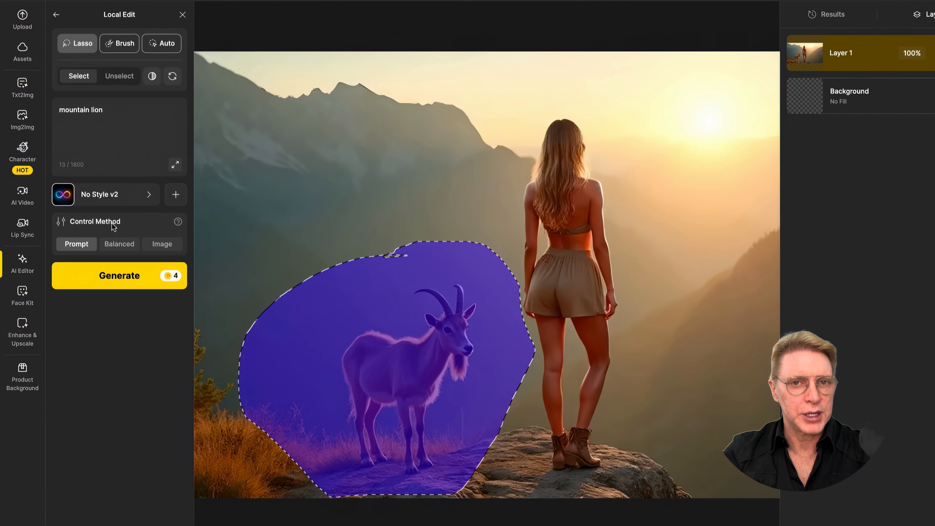
# Review what the Prompt, Balanced and Image control methods do for the marked goat area.
pyautogui.moveTo(84, 248)
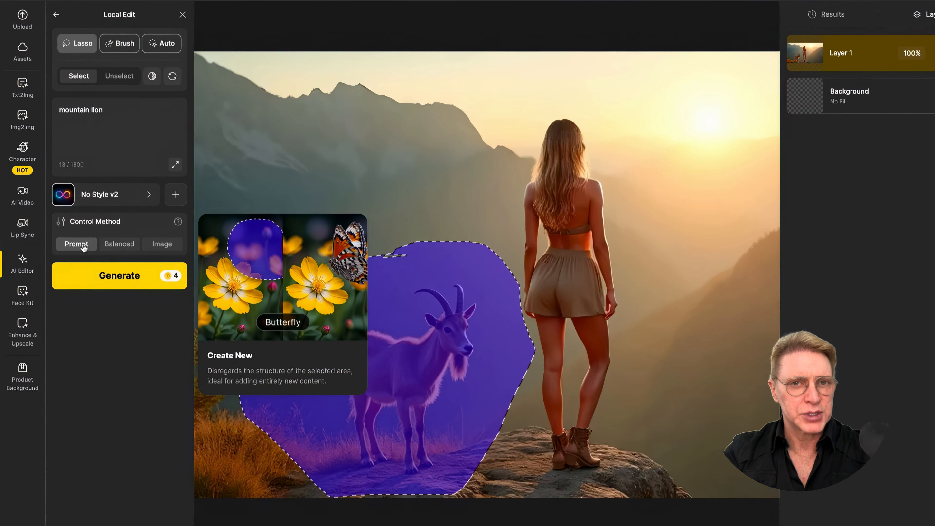
pyautogui.moveTo(125, 245)
pyautogui.moveTo(167, 247)
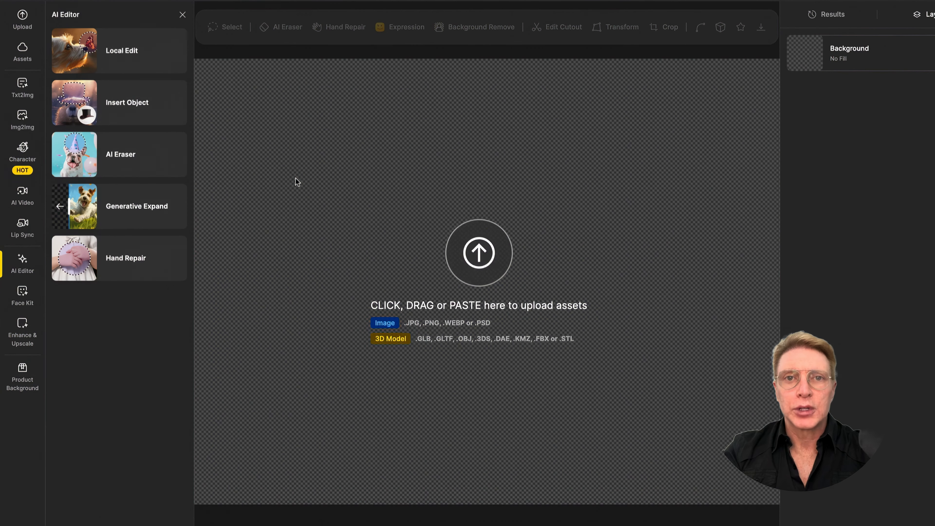
# Open Insert Object, upload the image of the dog character by the car, and lasso a large area beside the character.
pyautogui.click(161, 106)
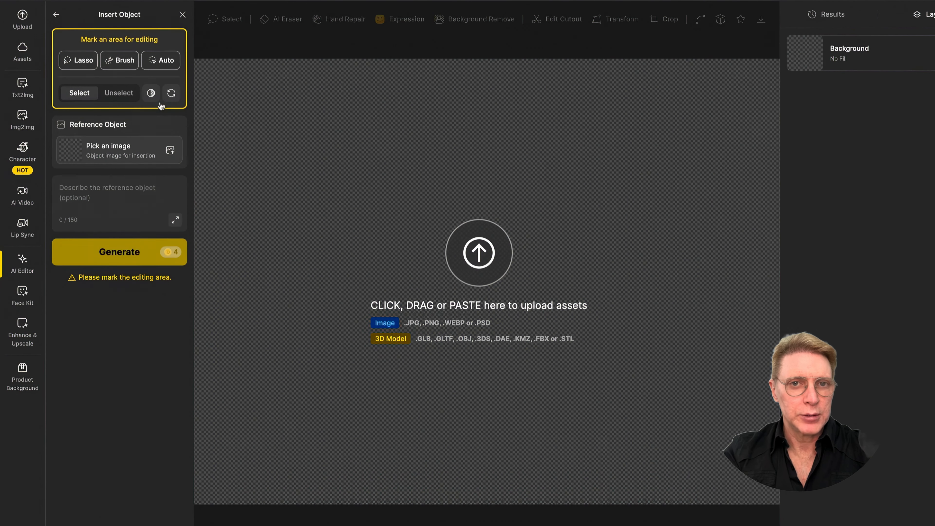
pyautogui.click(483, 258)
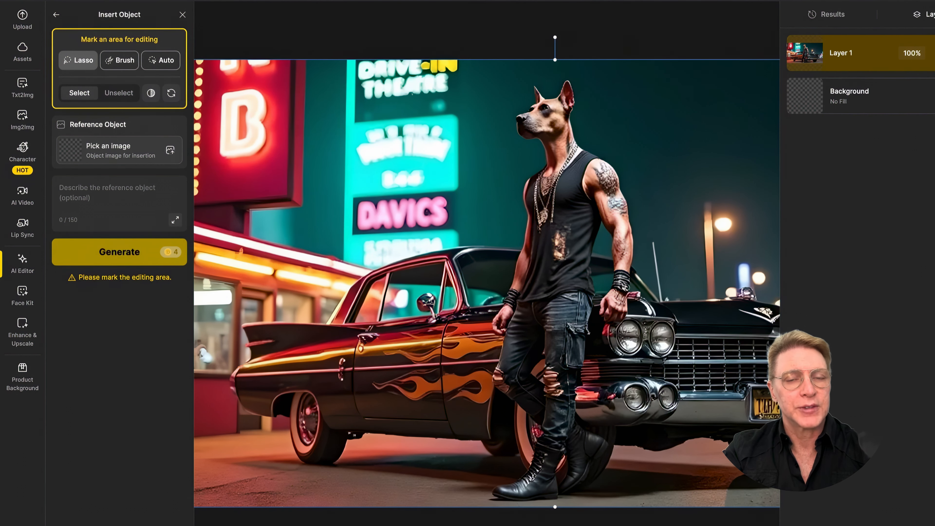
pyautogui.moveTo(472, 169)
pyautogui.mouseDown()
pyautogui.moveTo(359, 167)
pyautogui.moveTo(276, 312)
pyautogui.moveTo(324, 506)
pyautogui.moveTo(382, 507)
pyautogui.moveTo(468, 168)
pyautogui.mouseUp()
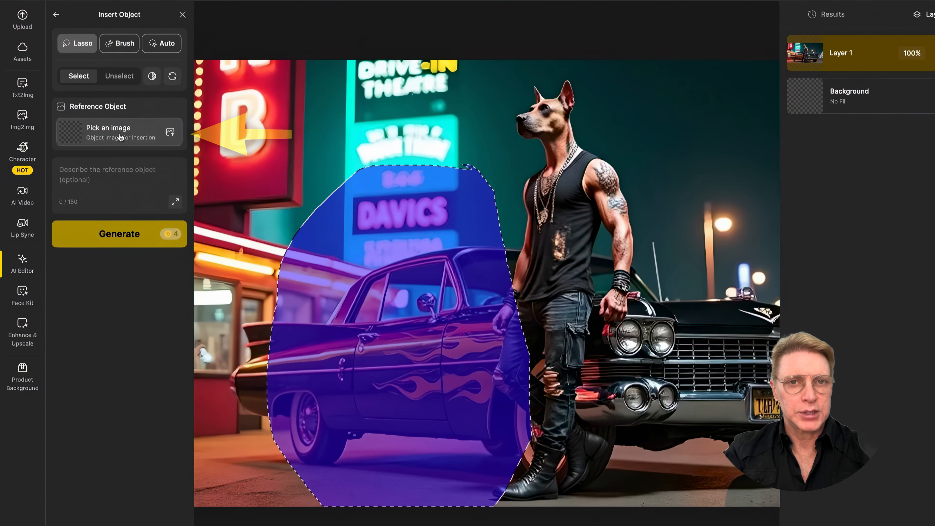
# Pick the cat character's image as the reference object and describe it as "cat character is facing the dog character".
pyautogui.click(120, 137)
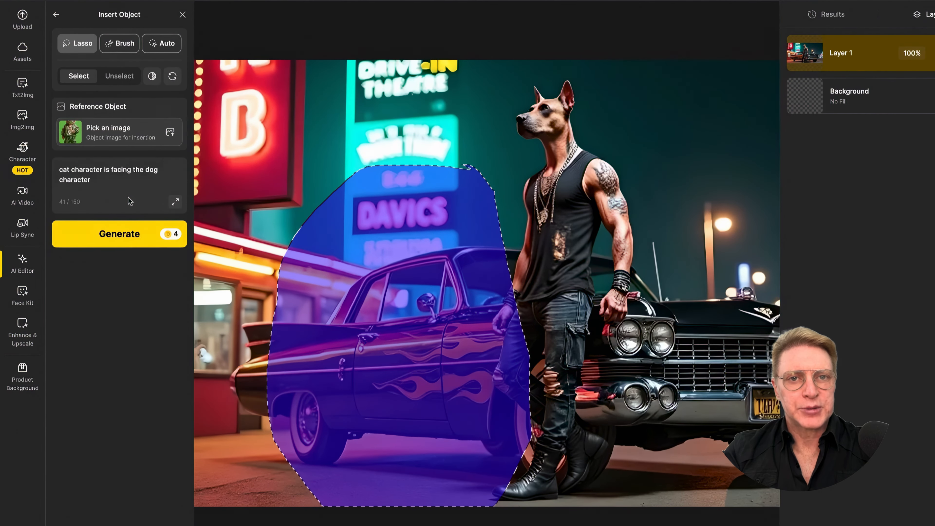
pyautogui.click(126, 182)
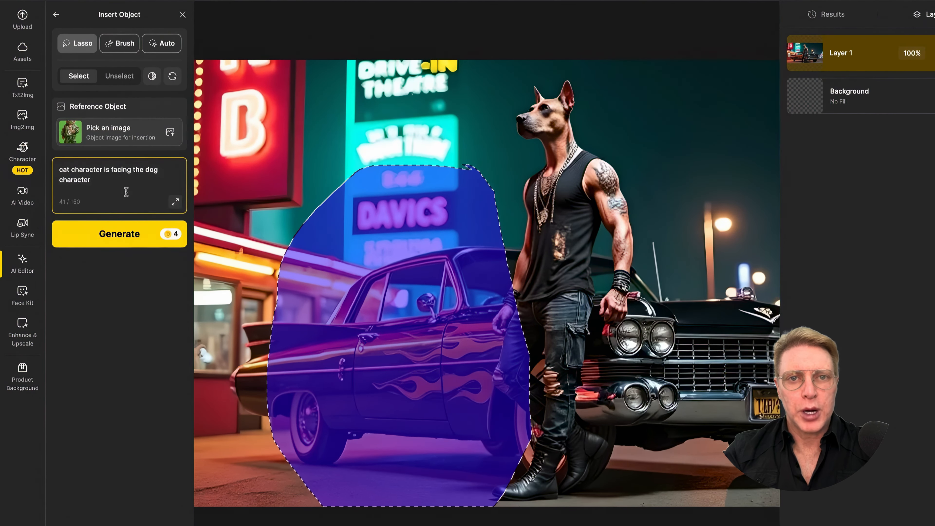
pyautogui.moveTo(59, 170); pyautogui.dragTo(102, 179)
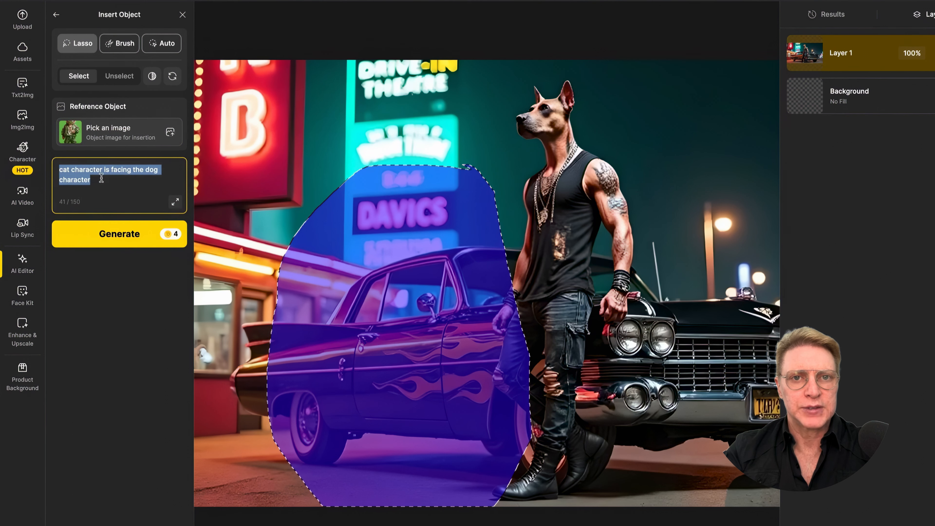
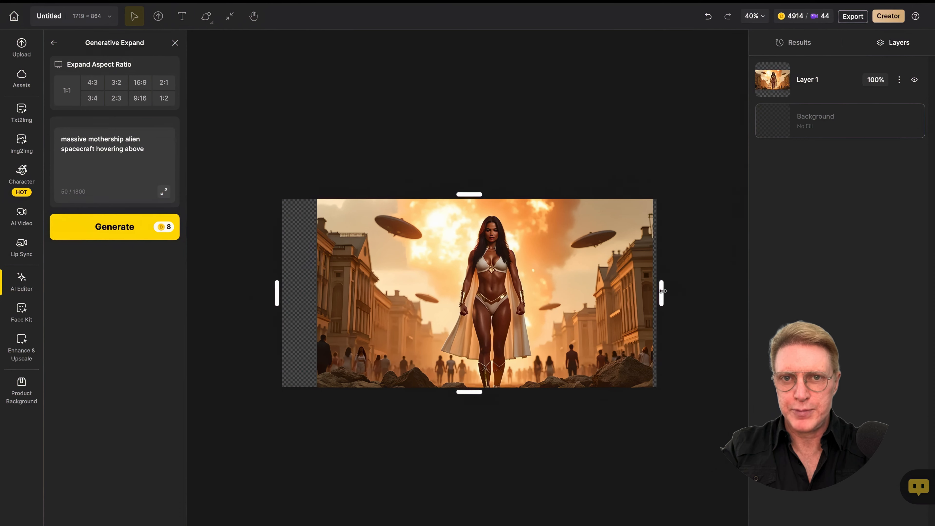
# Extend the Generative Expand frame beyond the right and top edges of the alien invasion image.
pyautogui.moveTo(660, 293); pyautogui.dragTo(694, 291)
pyautogui.moveTo(474, 193); pyautogui.dragTo(473, 125)
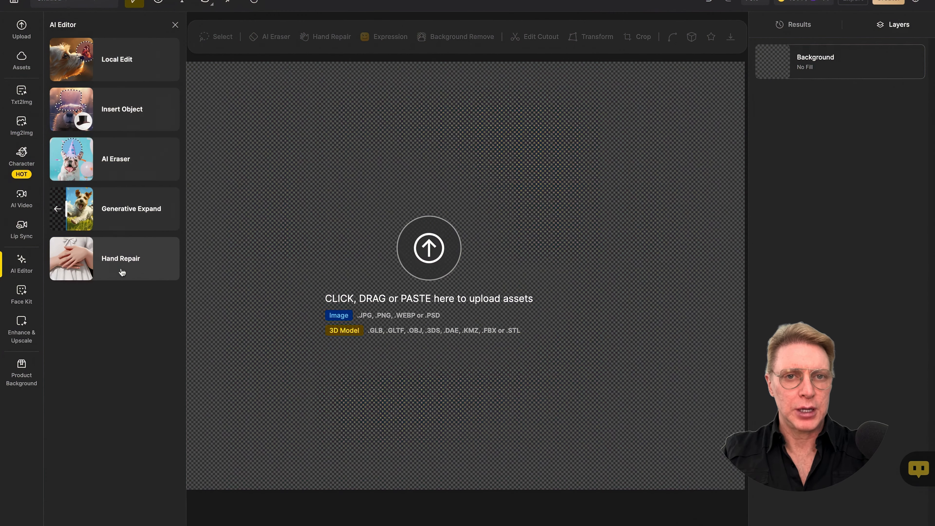
# Open Hand Repair with the poolside woman's image, lasso the hand on her hip, and generate the repair.
pyautogui.click(117, 271)
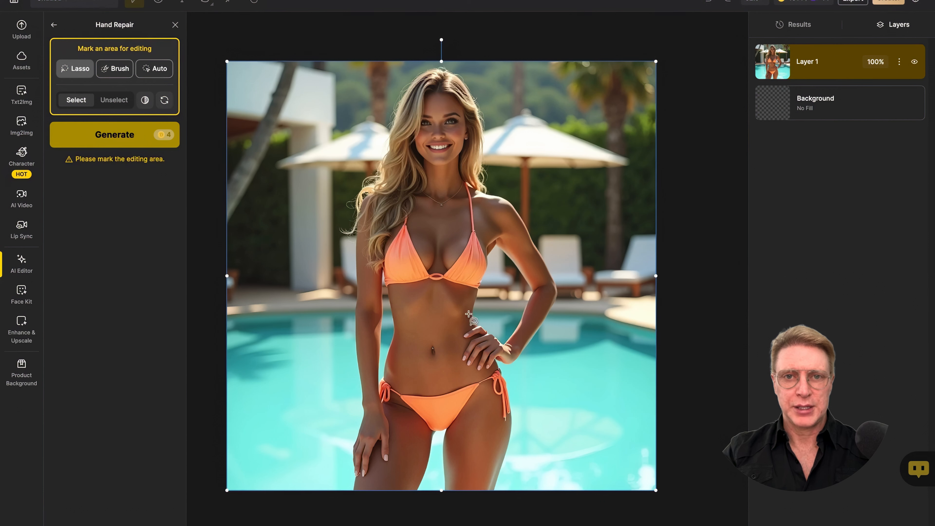
pyautogui.moveTo(467, 312)
pyautogui.mouseDown()
pyautogui.moveTo(511, 333)
pyautogui.moveTo(515, 367)
pyautogui.moveTo(452, 377)
pyautogui.moveTo(444, 338)
pyautogui.moveTo(470, 313)
pyautogui.mouseUp()
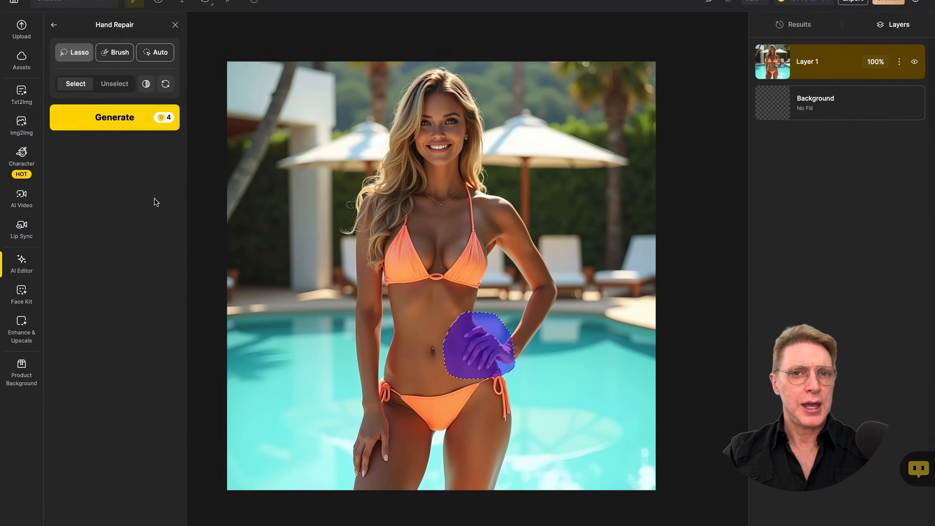
pyautogui.click(136, 127)
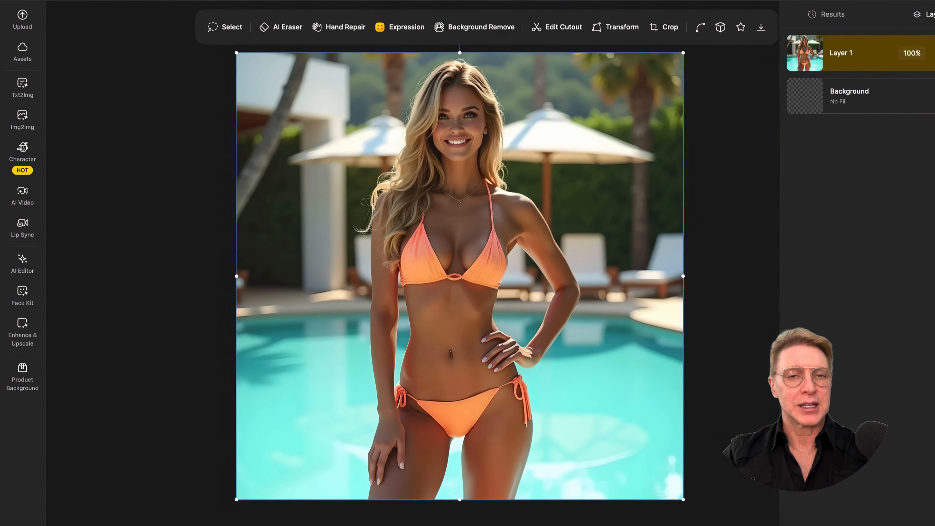
# Open Local Edit for the poolside image, lasso the hand on the woman's hip, and replace the prompt with "hand".
pyautogui.click(27, 271)
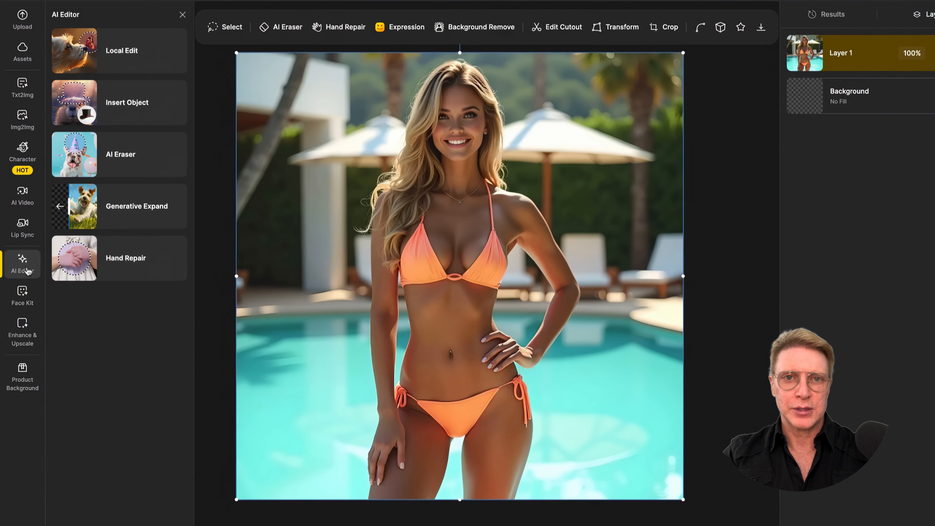
pyautogui.click(165, 55)
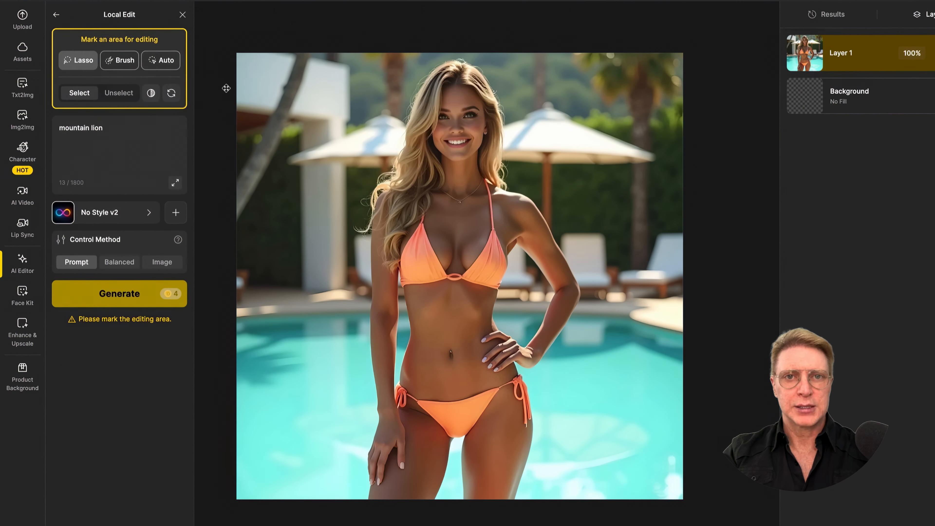
pyautogui.moveTo(511, 315)
pyautogui.mouseDown()
pyautogui.moveTo(468, 356)
pyautogui.moveTo(510, 387)
pyautogui.moveTo(541, 366)
pyautogui.moveTo(510, 316)
pyautogui.mouseUp()
pyautogui.click(127, 116)
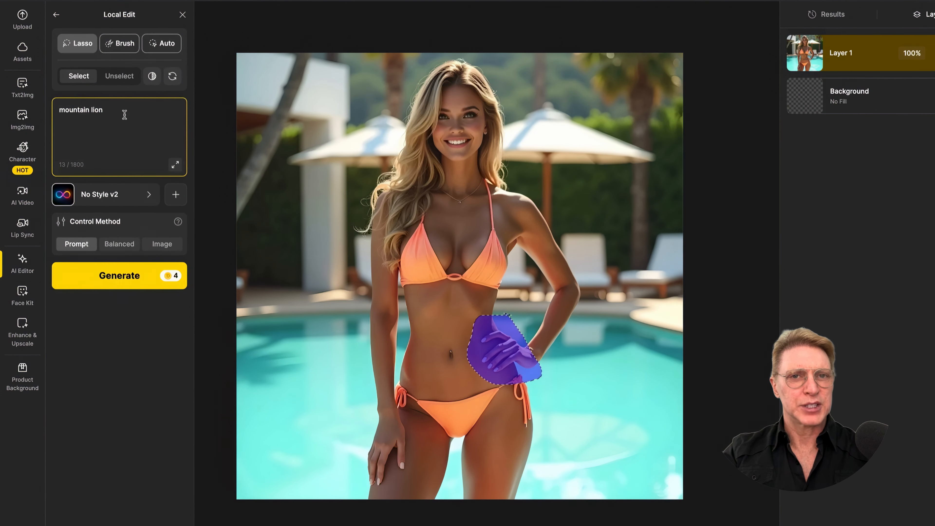
pyautogui.hotkey('ctrl', 'a')
pyautogui.write('hand')
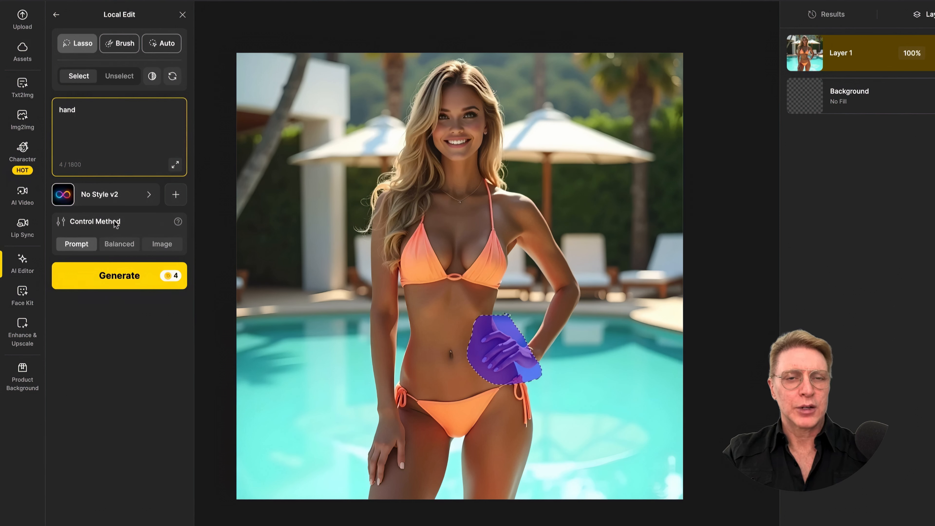
# Compare the Prompt, Balanced and Image control methods for regenerating the marked hand.
pyautogui.moveTo(85, 248)
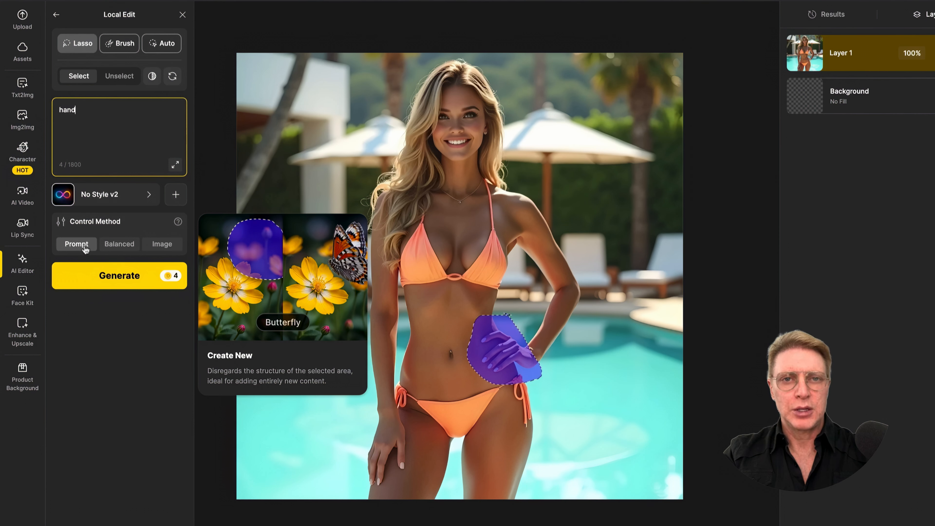
pyautogui.moveTo(113, 250)
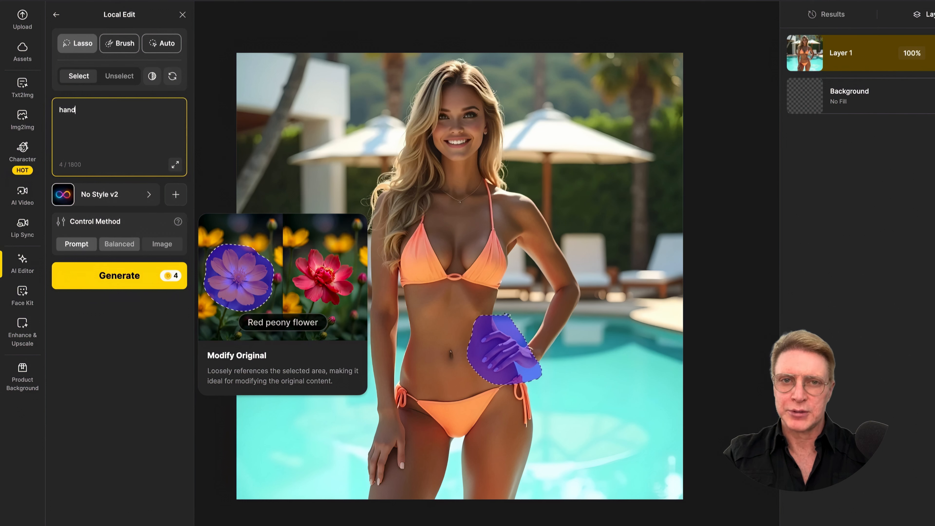
pyautogui.moveTo(162, 248)
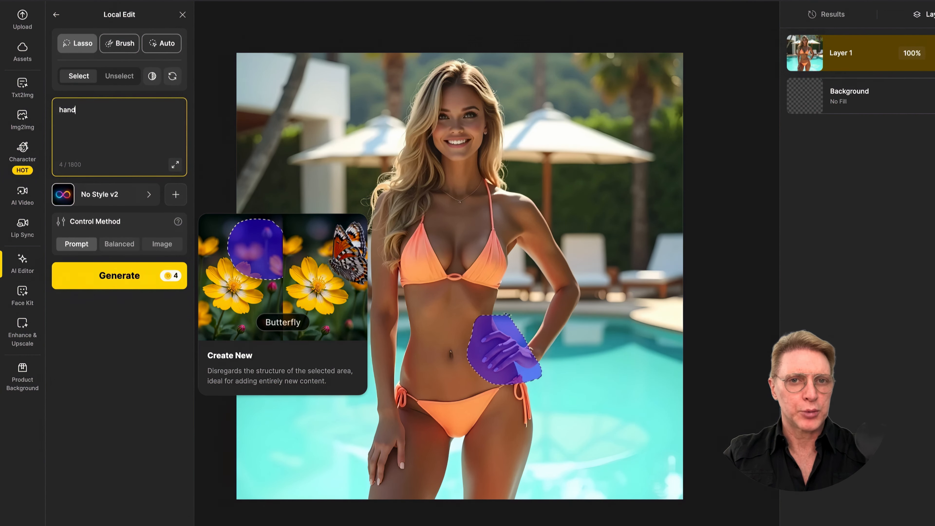
# Generate the replacement for the marked hand from the prompt "hand" using the Prompt control method.
pyautogui.click(121, 277)
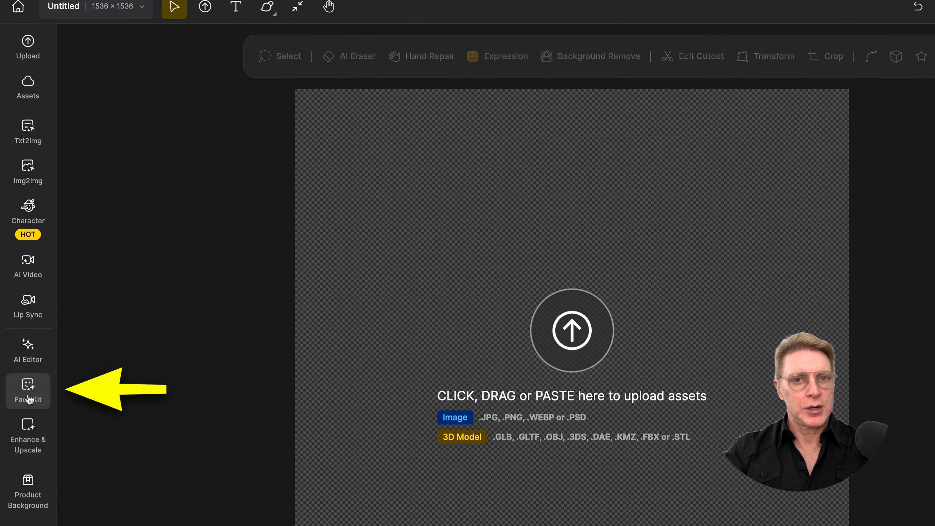
# Open Face Swap from Face Kit, detect the target face on the movie poster, and generate the swap.
pyautogui.click(28, 399)
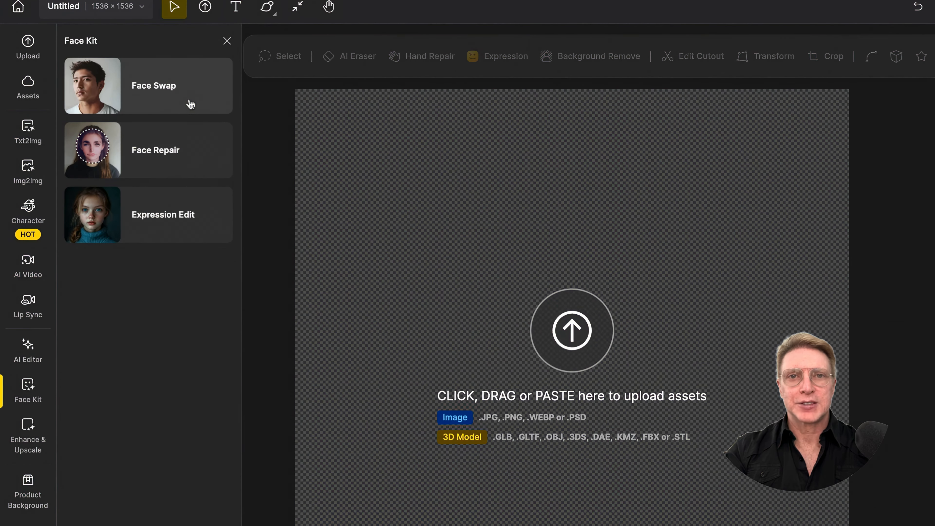
pyautogui.click(188, 101)
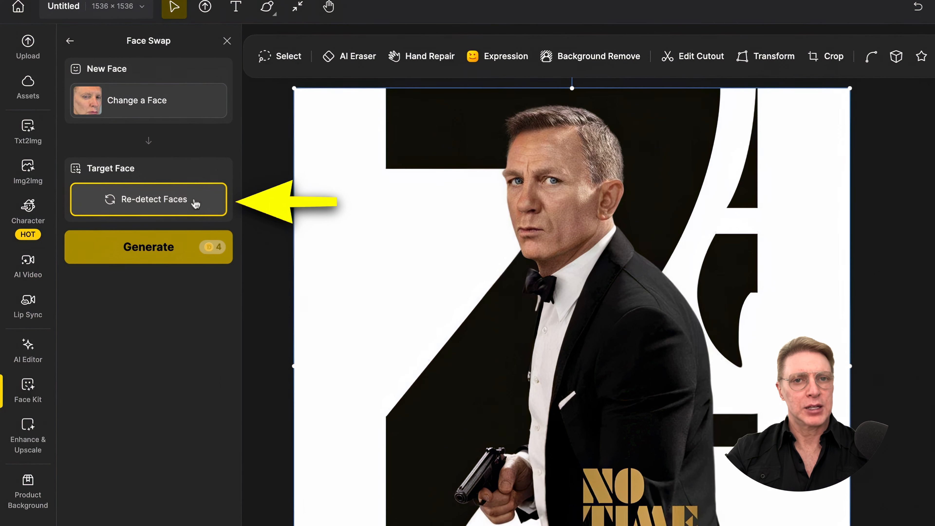
pyautogui.click(197, 203)
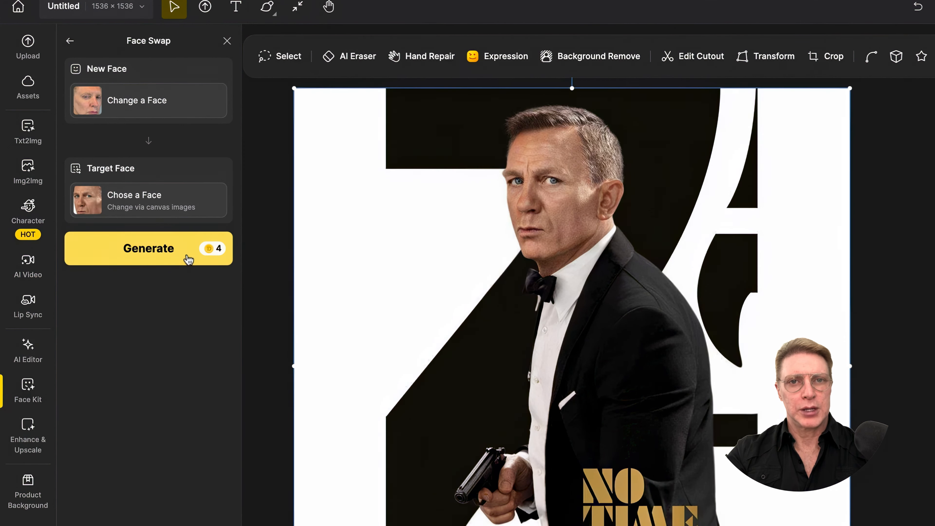
pyautogui.click(188, 259)
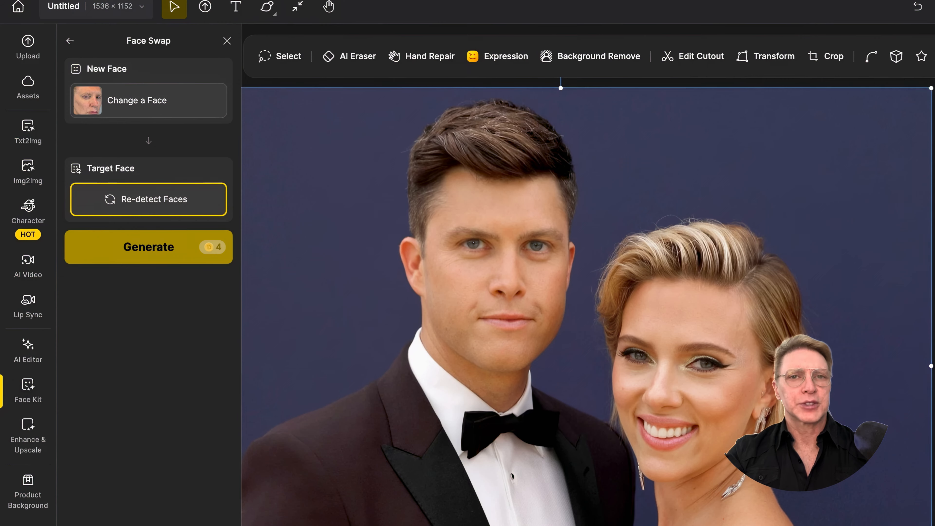
# Detect the faces in the couple's photo, choose the man's face as the target, and generate the swap.
pyautogui.click(155, 207)
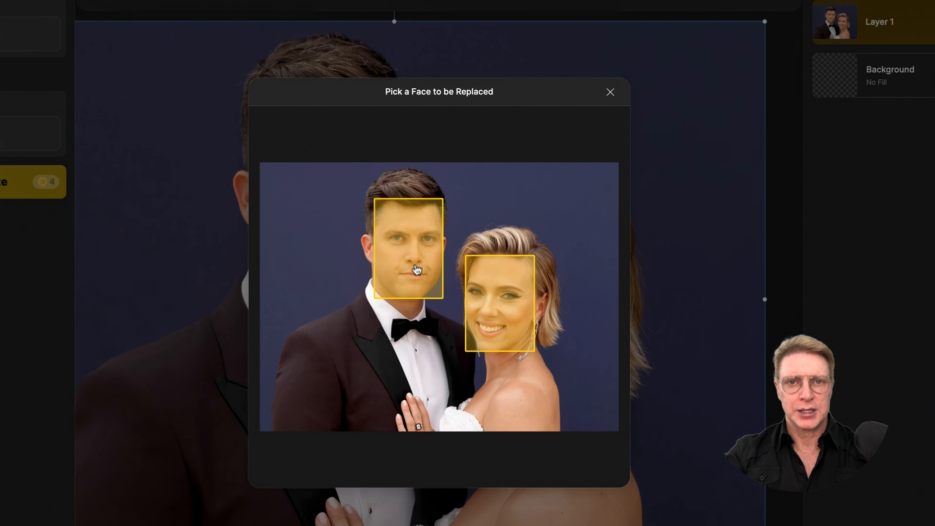
pyautogui.click(430, 289)
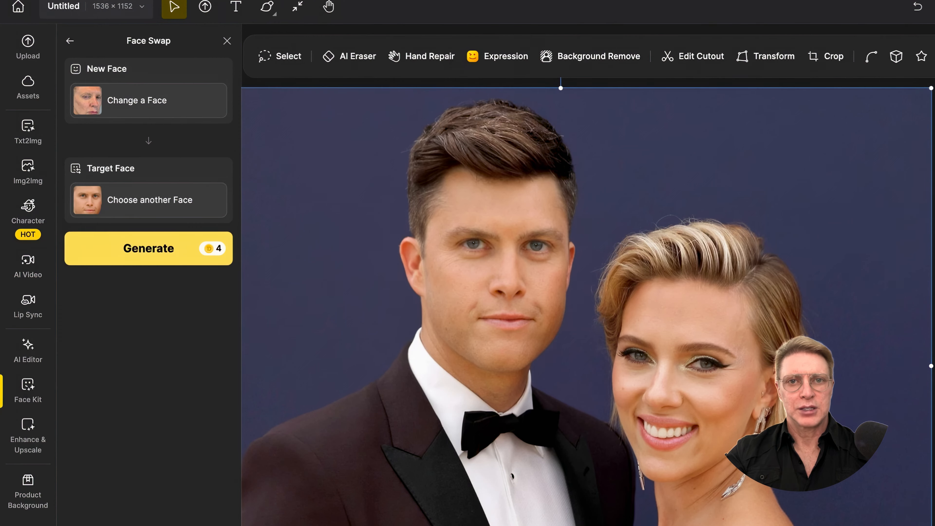
pyautogui.click(148, 248)
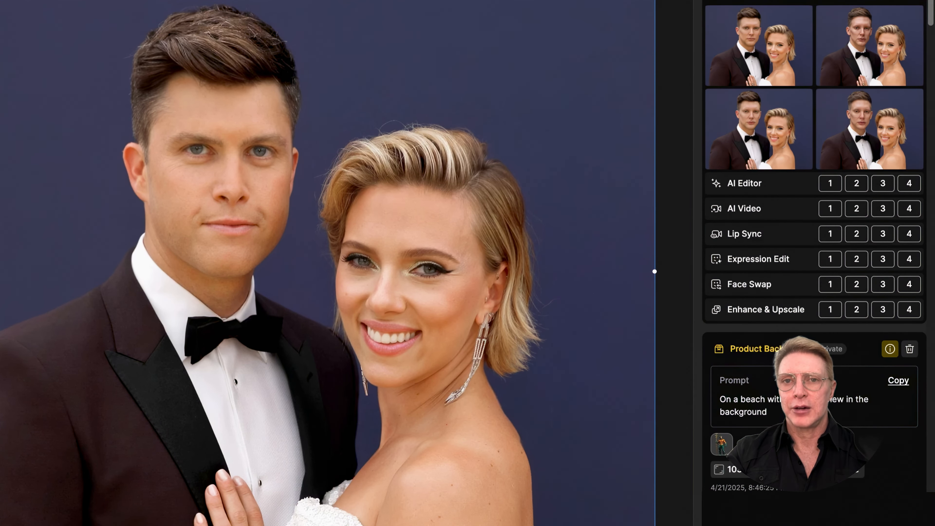
# Preview the generated face swap variants of the couple's photo.
pyautogui.moveTo(737, 56)
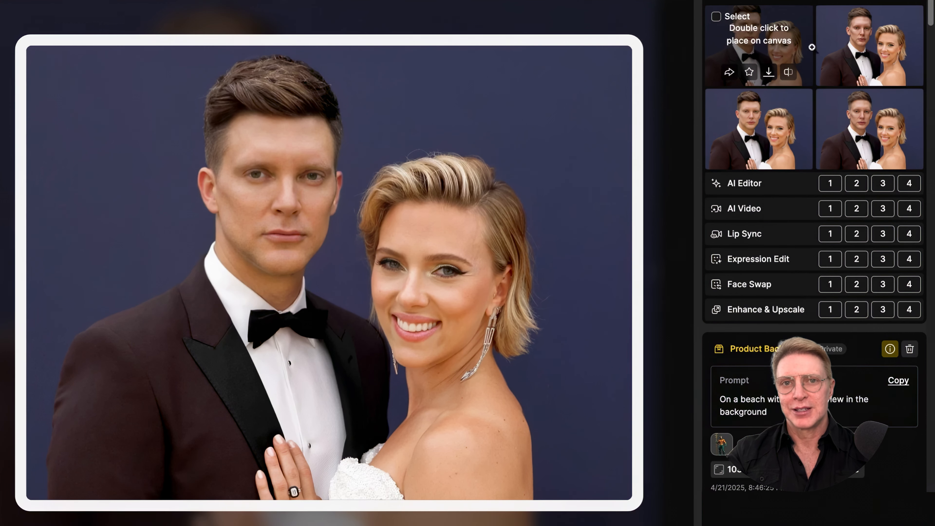
pyautogui.moveTo(767, 125)
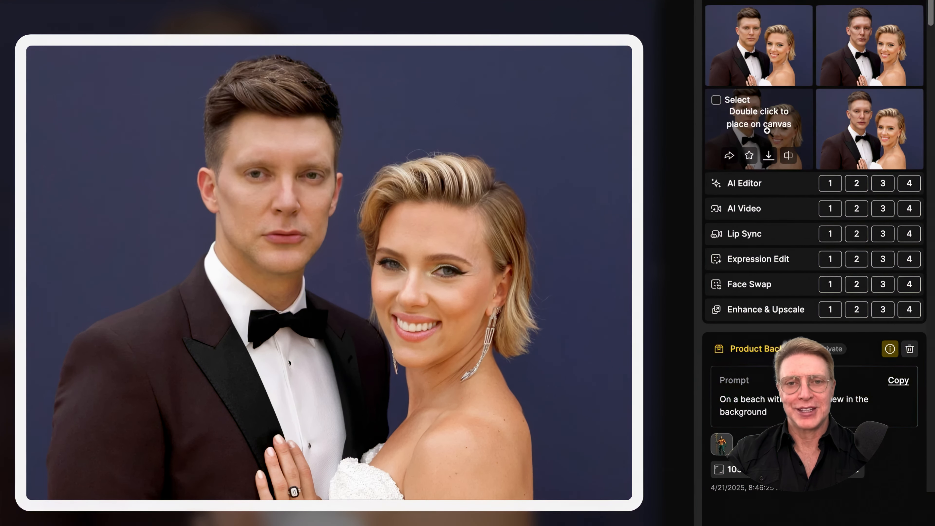
pyautogui.moveTo(858, 134)
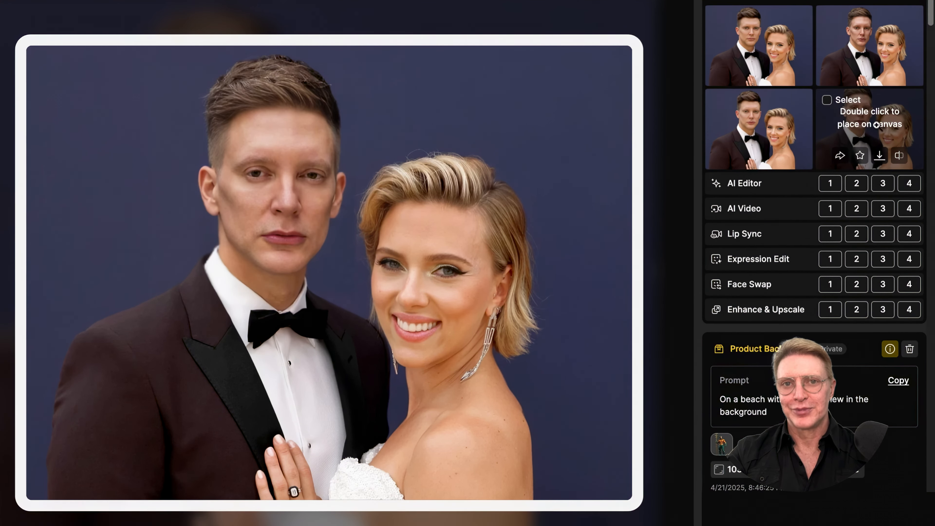
pyautogui.moveTo(770, 65)
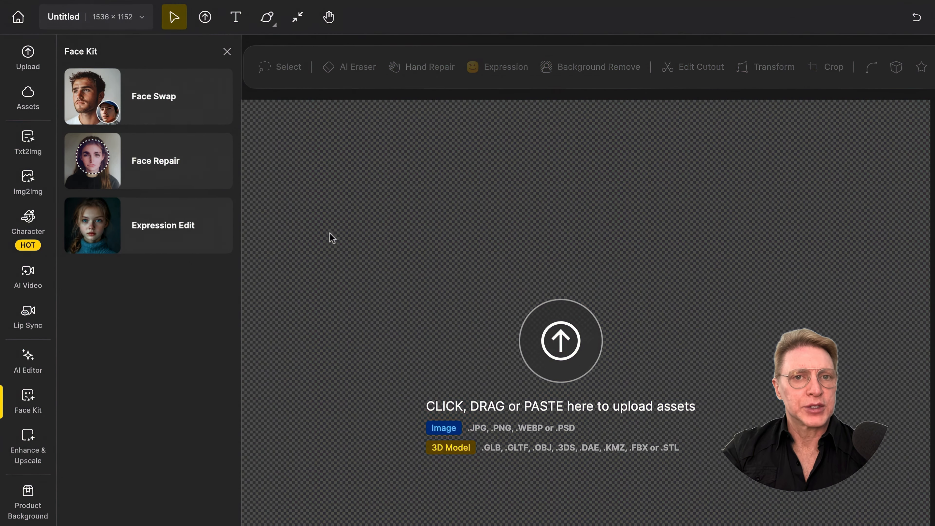
# Open Face Repair, lasso the eye area of the pop-art woman, and enter the prompt "eyes bright blue".
pyautogui.click(192, 175)
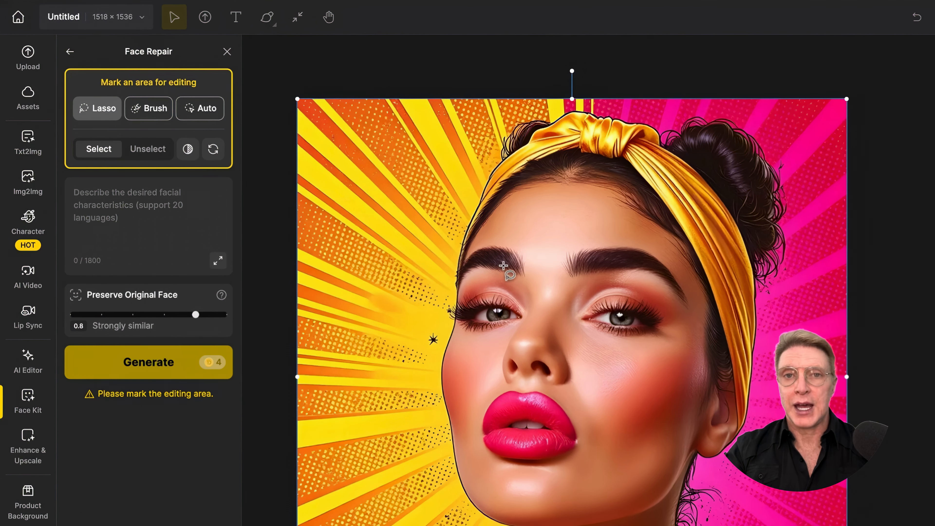
pyautogui.moveTo(505, 261)
pyautogui.mouseDown()
pyautogui.moveTo(434, 302)
pyautogui.moveTo(447, 335)
pyautogui.moveTo(482, 349)
pyautogui.moveTo(498, 257)
pyautogui.moveTo(486, 258)
pyautogui.mouseUp()
pyautogui.click(208, 187)
pyautogui.write('eyes bright blue')
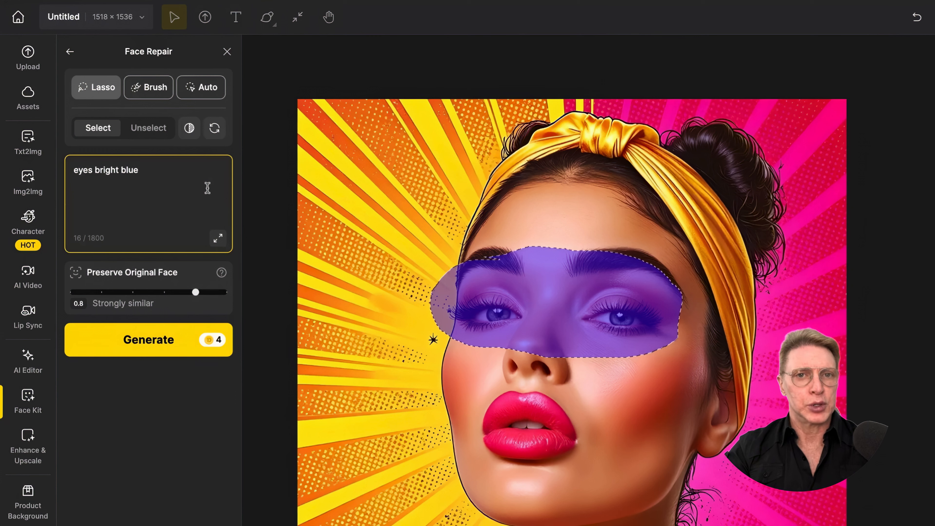
# Set Preserve Original Face to 0.6 and generate the eye repair.
pyautogui.click(196, 293)
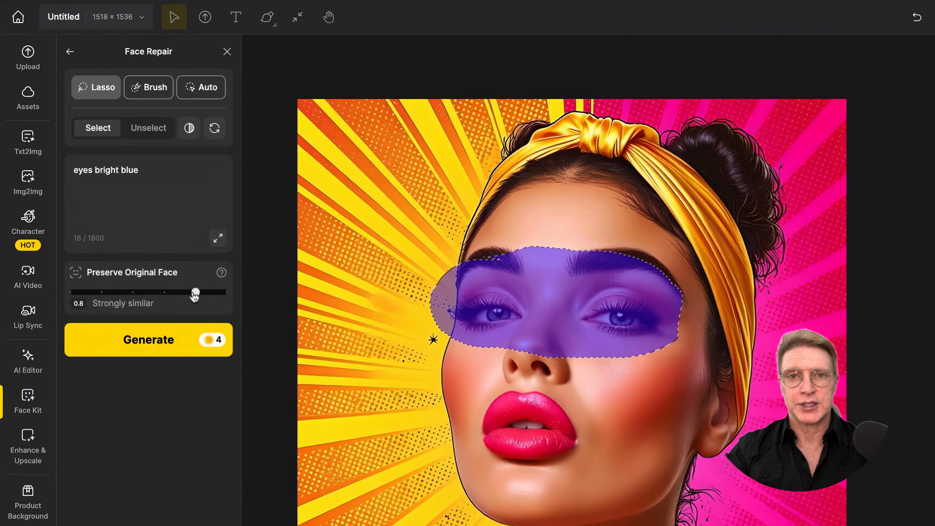
pyautogui.moveTo(195, 294); pyautogui.dragTo(227, 294)
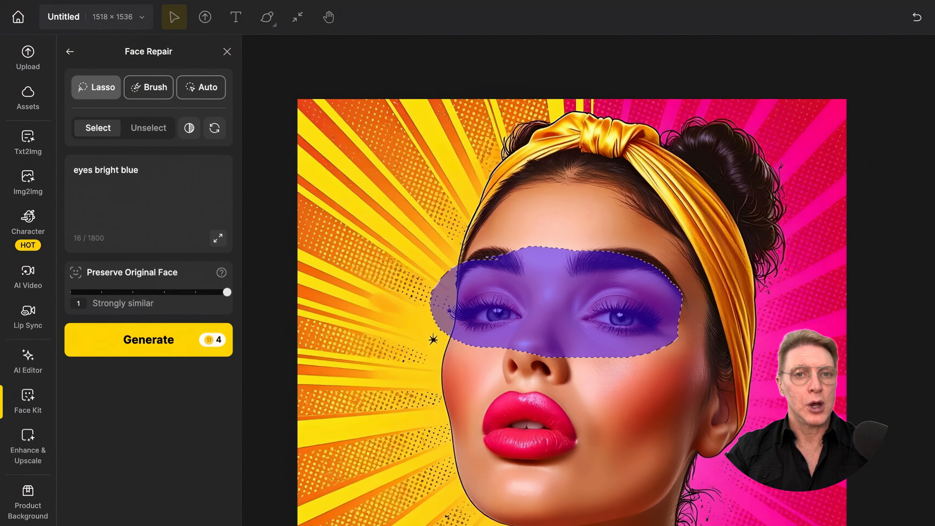
pyautogui.moveTo(227, 292); pyautogui.dragTo(182, 300)
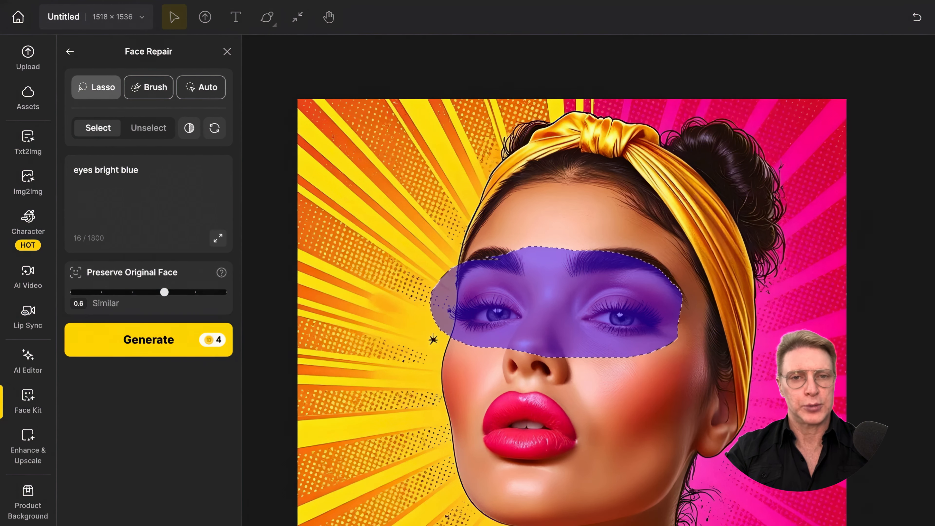
pyautogui.click(171, 346)
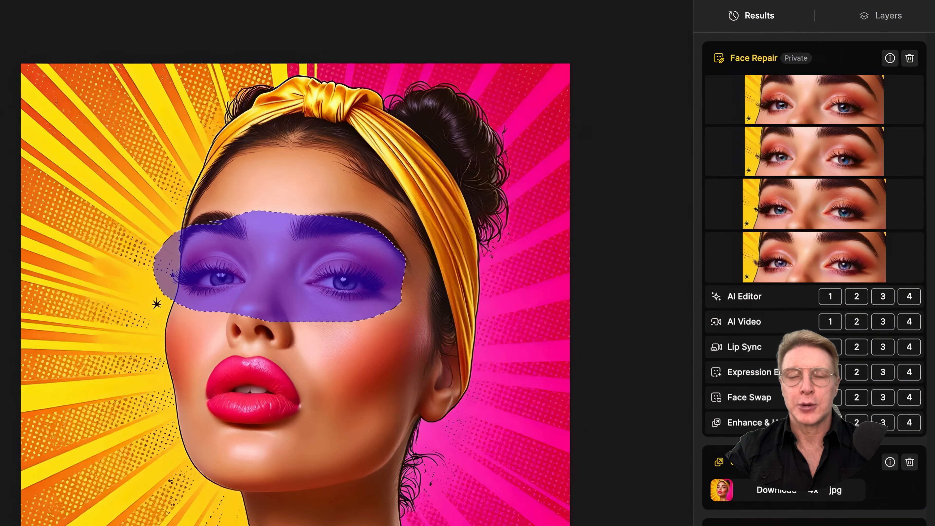
# Preview the Face Repair variants and compare the repaired eyes with the original image.
pyautogui.moveTo(792, 100)
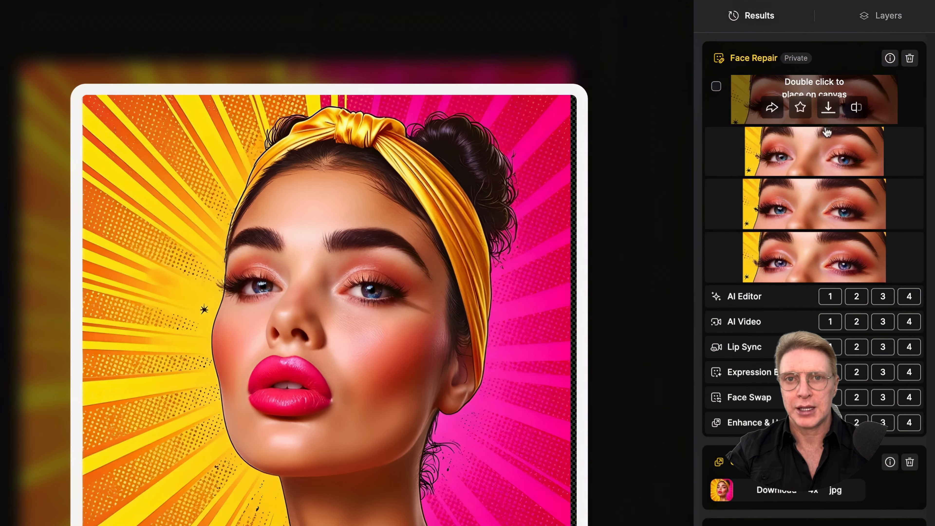
pyautogui.moveTo(827, 155)
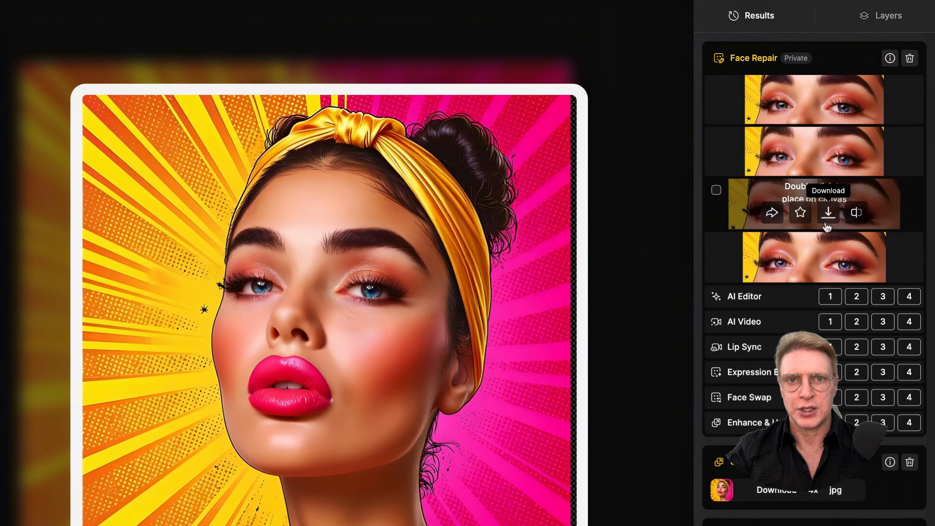
pyautogui.moveTo(825, 240)
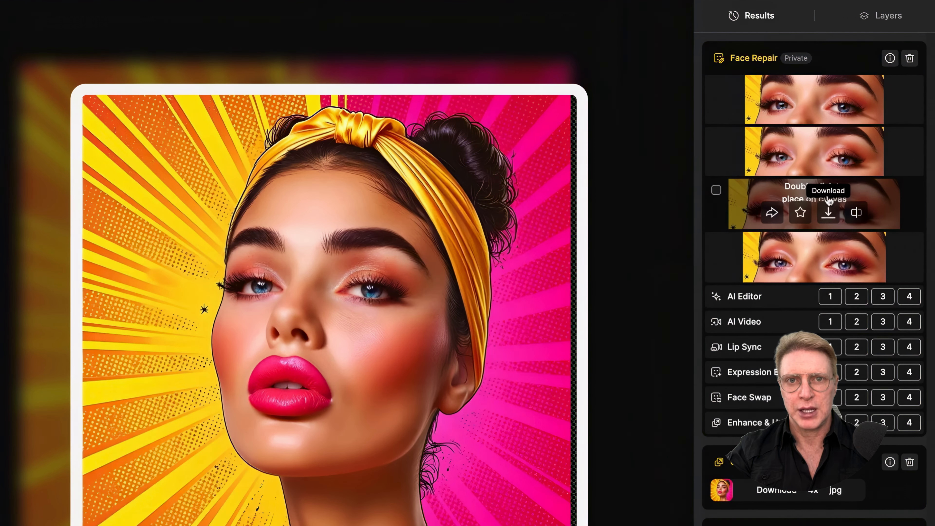
pyautogui.moveTo(827, 173)
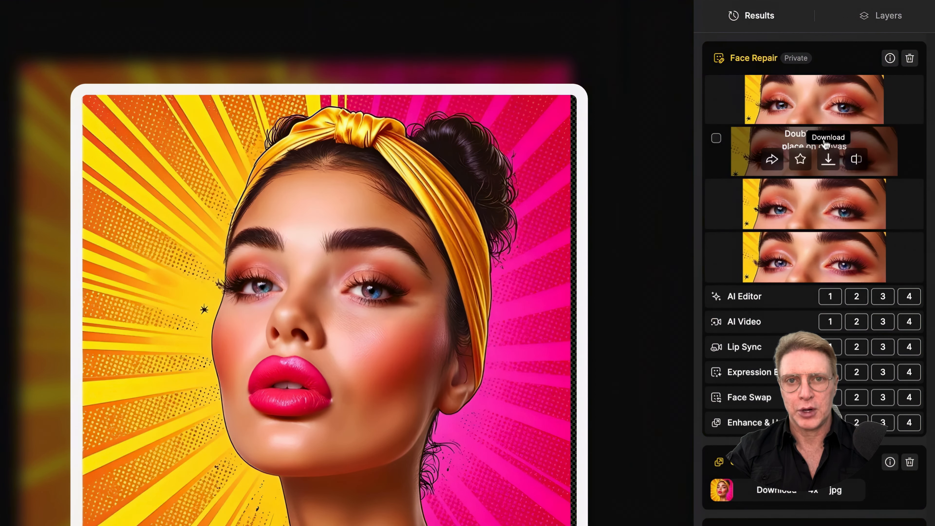
pyautogui.moveTo(824, 120)
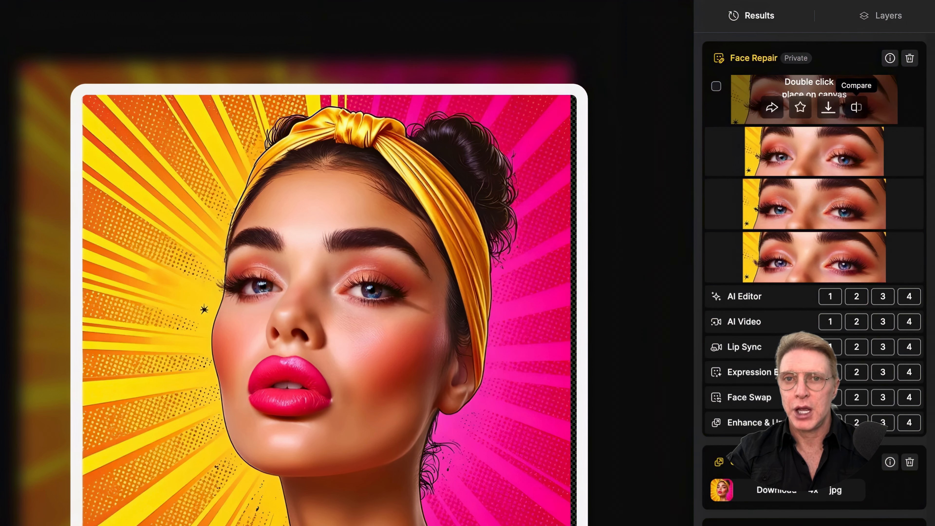
pyautogui.click(858, 109)
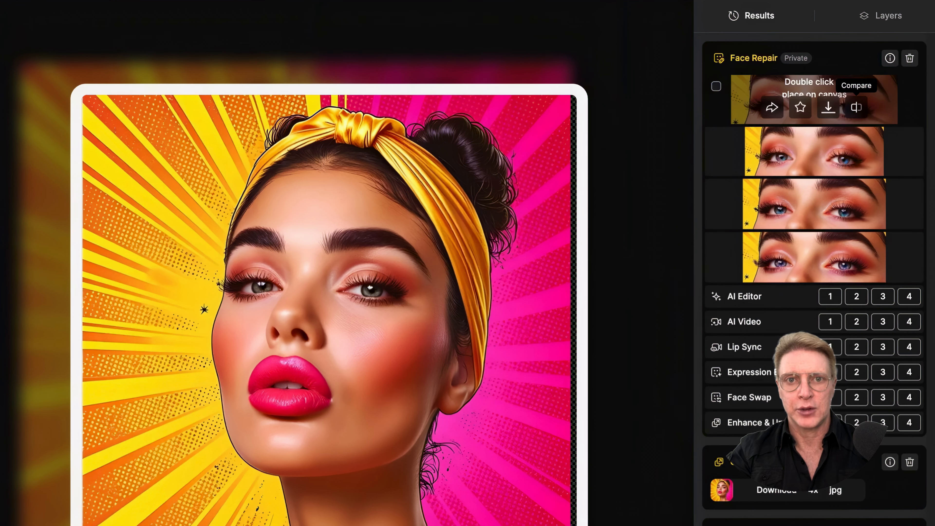
pyautogui.click(858, 109)
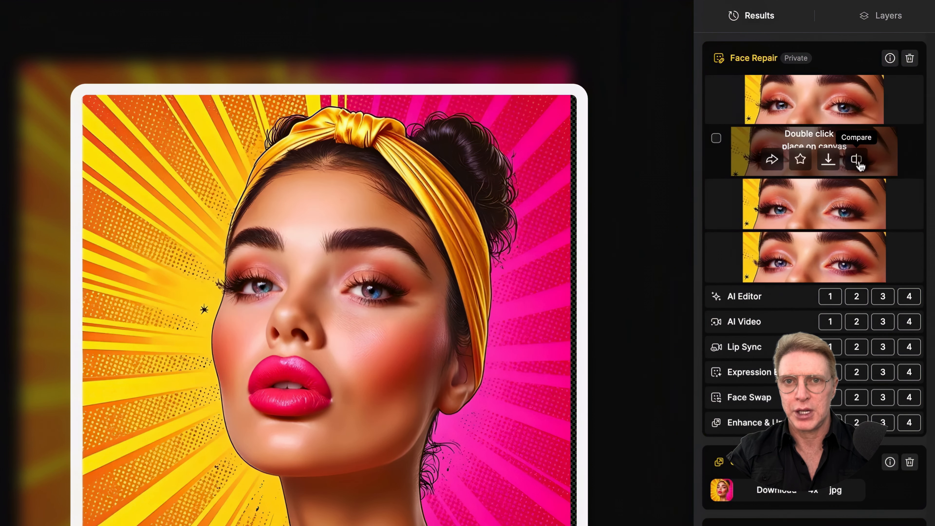
pyautogui.click(858, 269)
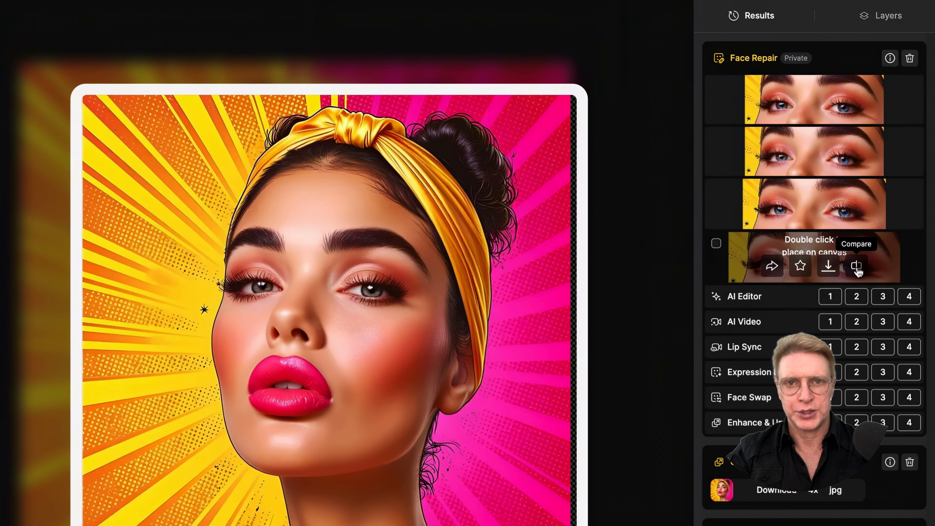
pyautogui.click(858, 269)
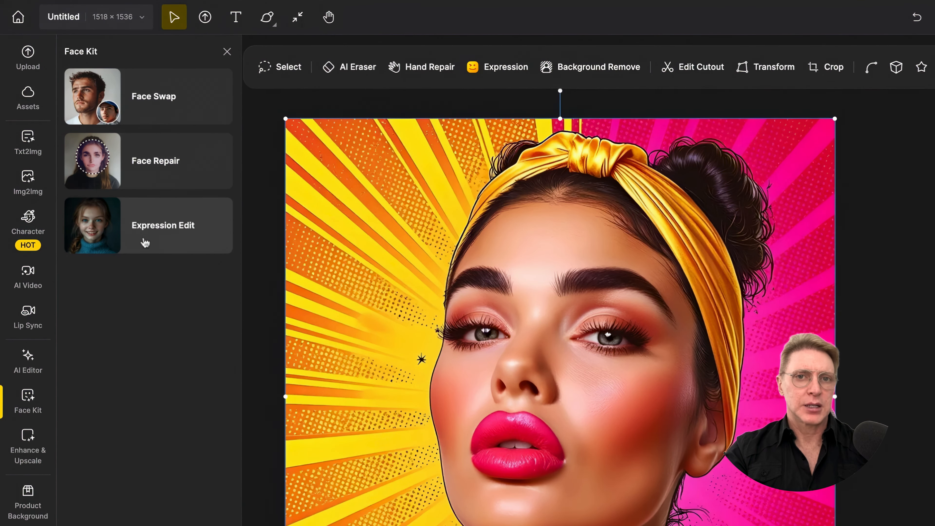
# Open Expression Edit with the pop-art woman's image from the canvas and review the eye and mouth adjustments.
pyautogui.click(139, 244)
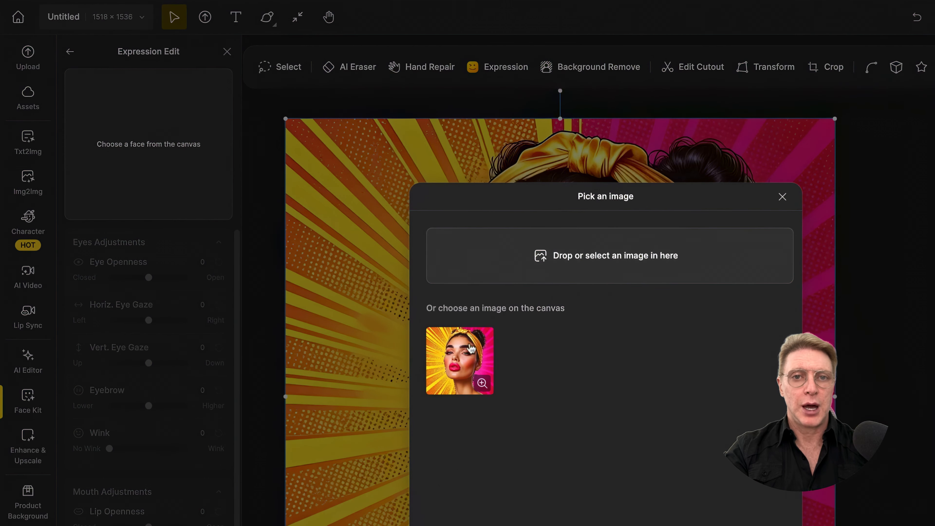
pyautogui.click(473, 357)
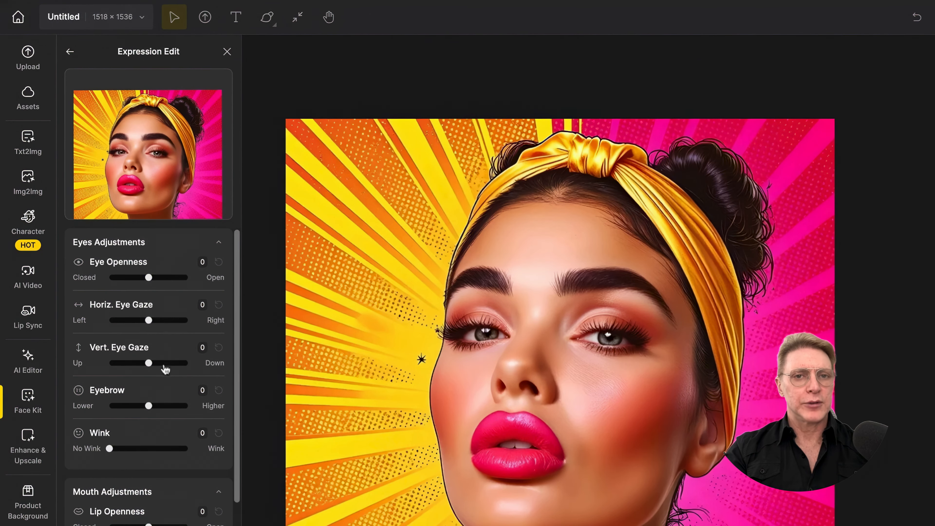
pyautogui.scroll(-2, 164, 381)
pyautogui.scroll(2, 164, 381)
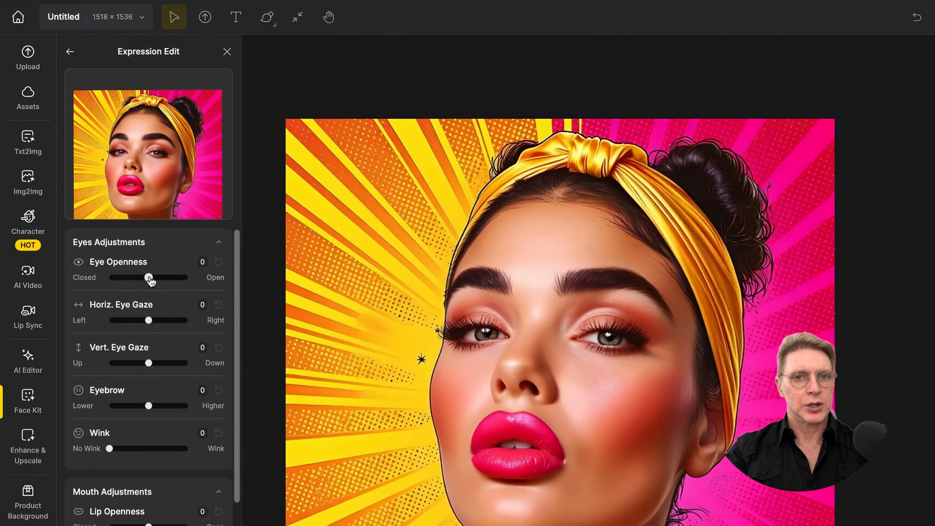
# Set Eye Openness to -5, horizontal eye gaze to -4.29 and vertical eye gaze to -6.96.
pyautogui.moveTo(150, 281); pyautogui.dragTo(141, 281)
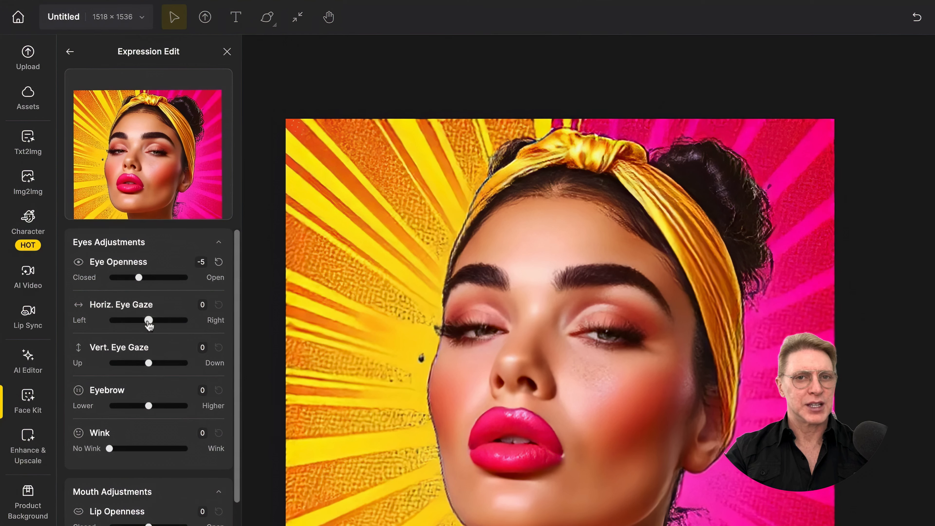
pyautogui.moveTo(149, 321); pyautogui.dragTo(143, 320)
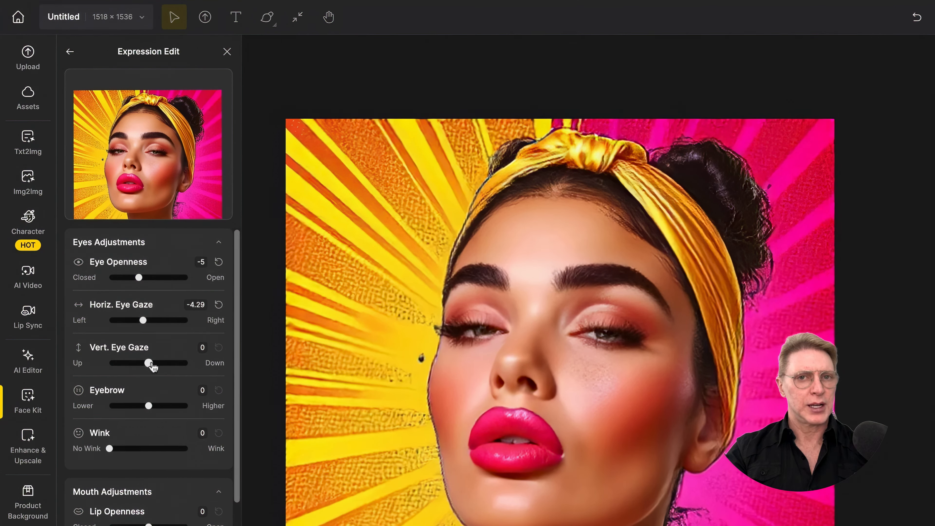
pyautogui.moveTo(152, 364); pyautogui.dragTo(162, 366)
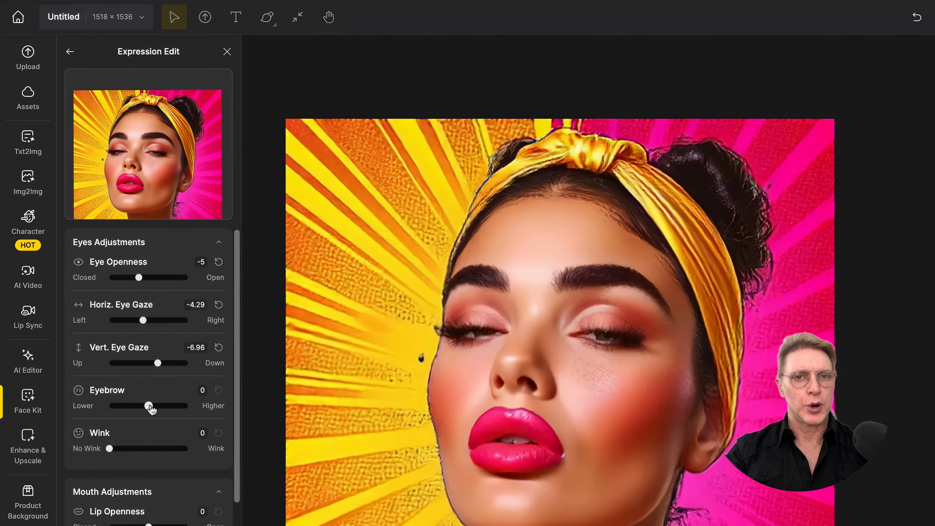
# Try lowering the eyebrows to -13.4 and reset the Eyebrow adjustment.
pyautogui.moveTo(149, 406); pyautogui.dragTo(131, 406)
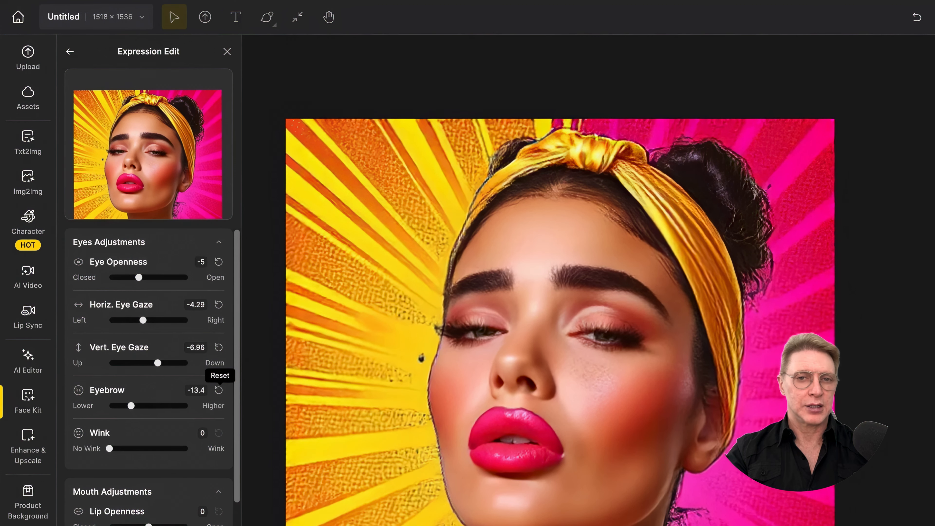
pyautogui.click(219, 389)
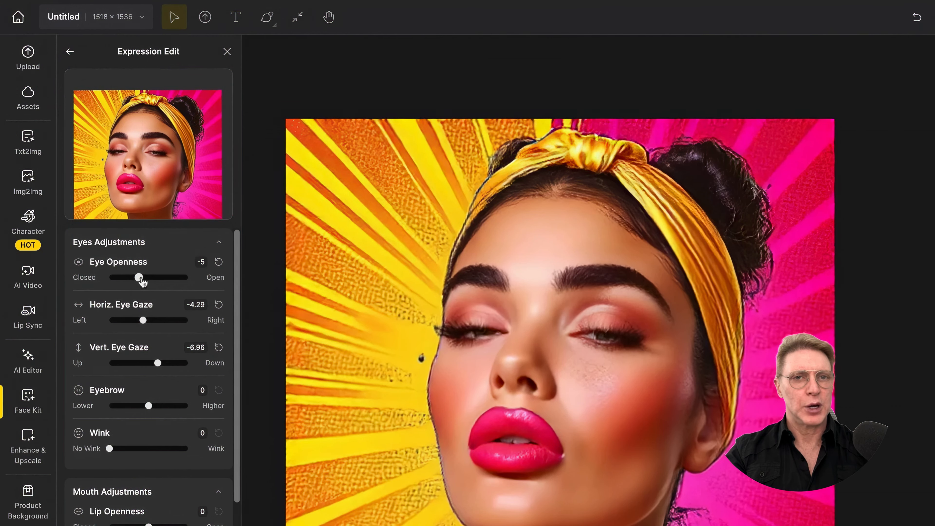
# Set Eye Openness to 1.43, Wink to 17.41 and Lip Openness to 0.21 on the pop-art woman's face.
pyautogui.moveTo(138, 277); pyautogui.dragTo(155, 279)
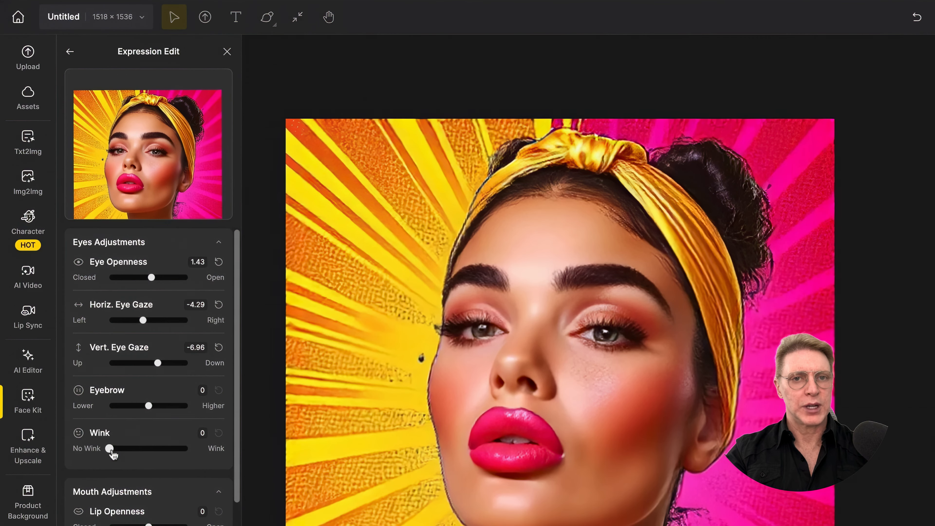
pyautogui.moveTo(114, 453); pyautogui.dragTo(148, 455)
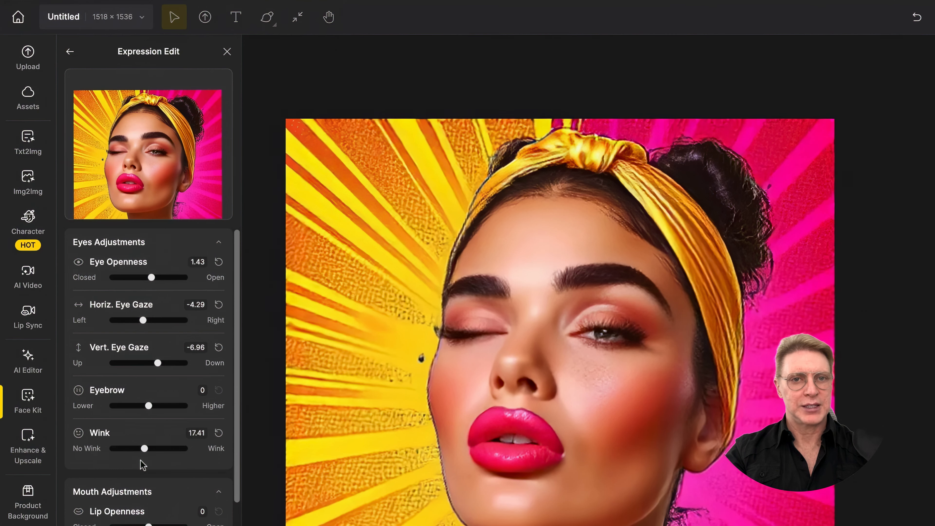
pyautogui.scroll(-3, 142, 464)
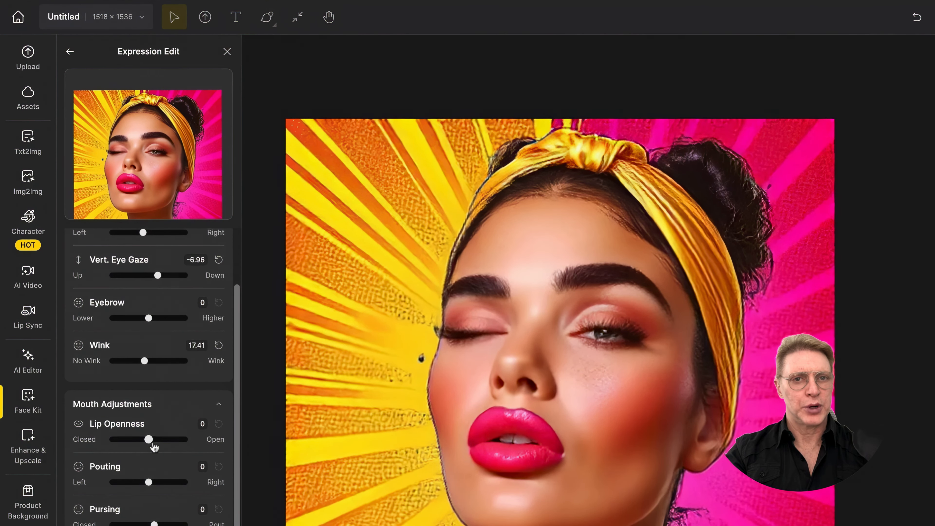
pyautogui.moveTo(151, 444); pyautogui.dragTo(170, 442)
# Try Pouting at -0.03 and Grin at 8.83, resetting each mouth adjustment after trying it.
pyautogui.scroll(-1, 150, 452)
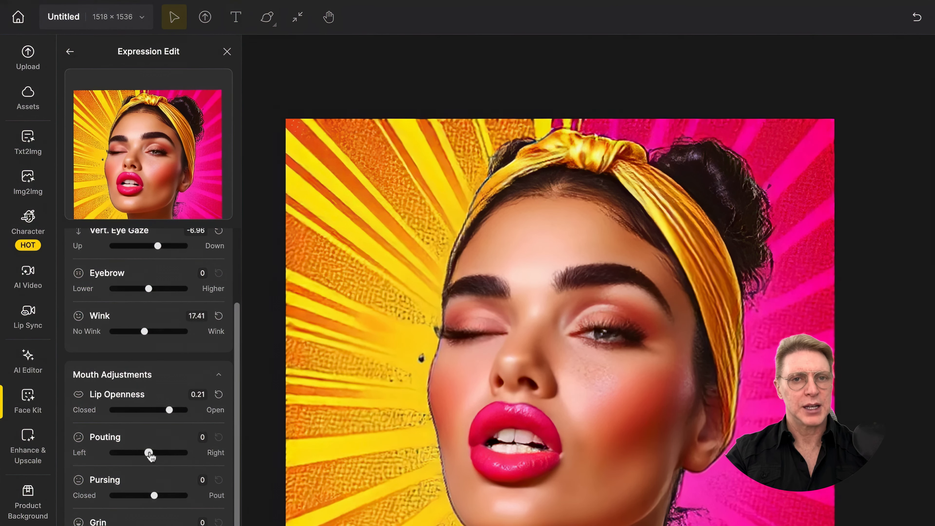
pyautogui.moveTo(150, 452); pyautogui.dragTo(135, 452)
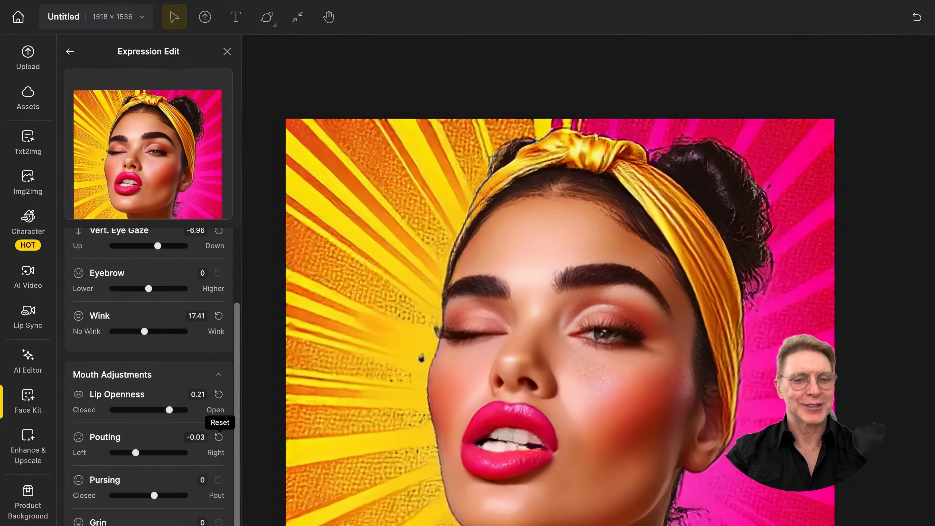
pyautogui.click(219, 437)
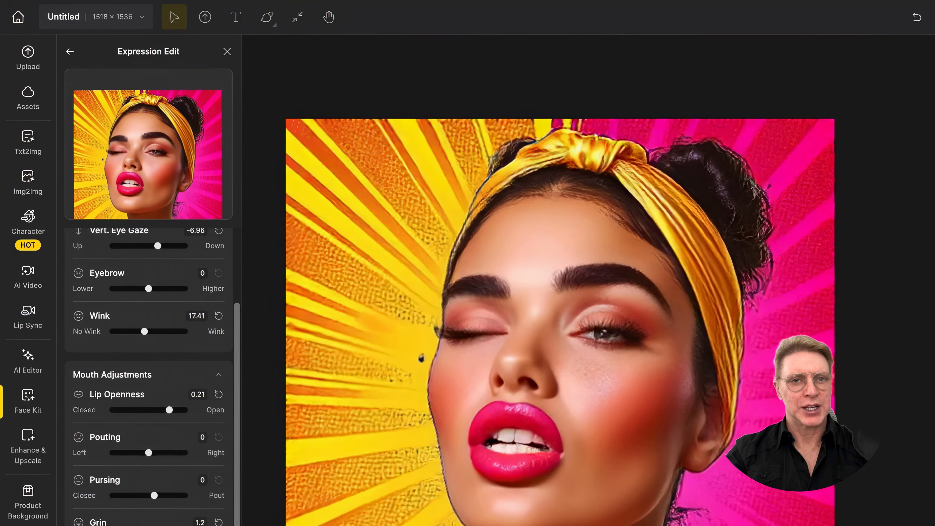
pyautogui.moveTo(116, 525); pyautogui.dragTo(155, 525)
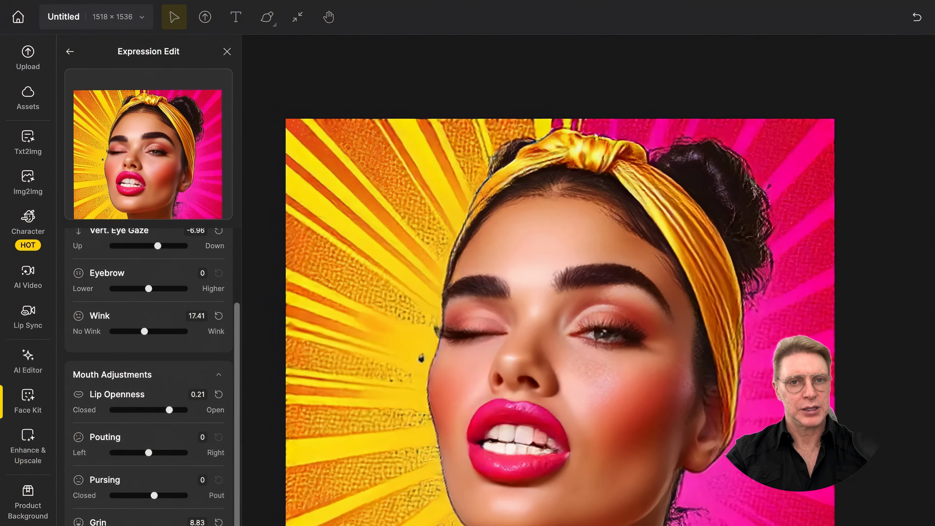
pyautogui.click(219, 522)
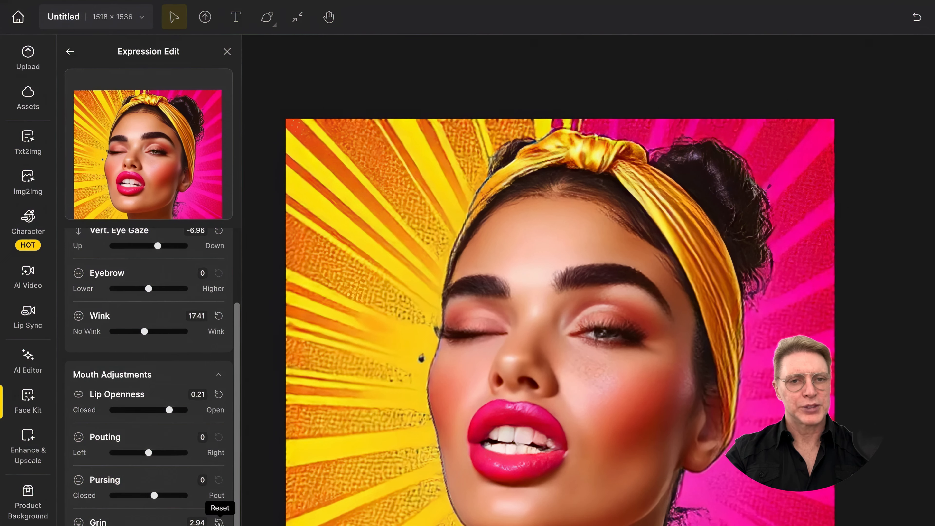
pyautogui.click(218, 522)
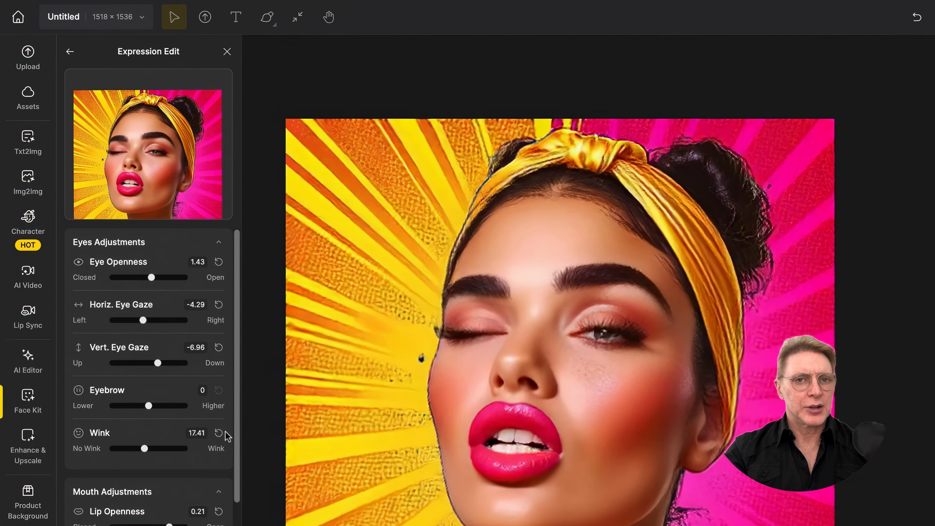
# Reset the Wink adjustment and angle the head with Head Pitch 2.68, Head Yaw -5.36 and Head Roll -3.75.
pyautogui.click(219, 434)
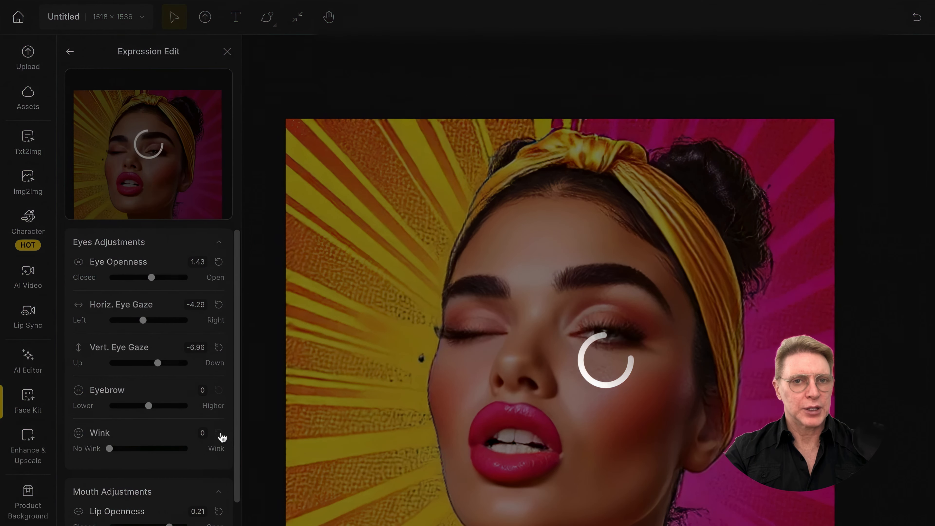
pyautogui.scroll(-3, 149, 368)
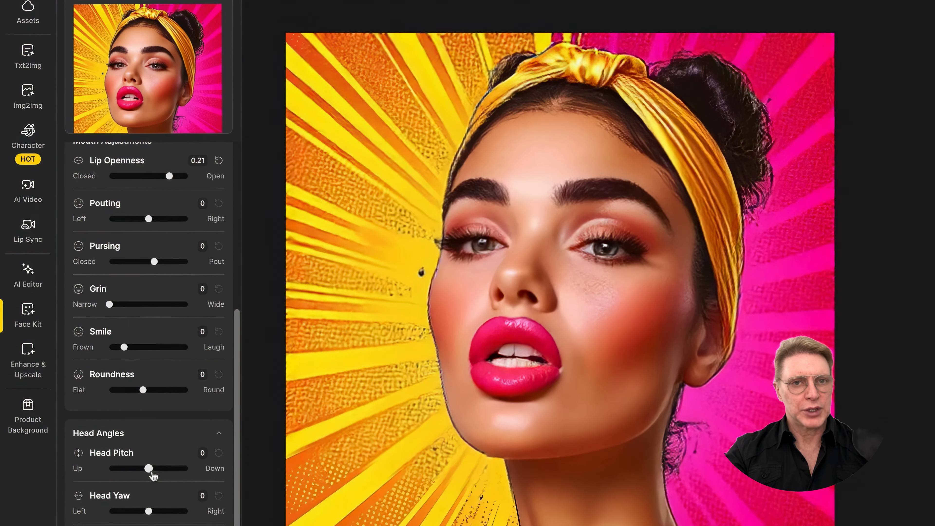
pyautogui.moveTo(149, 471); pyautogui.dragTo(159, 470)
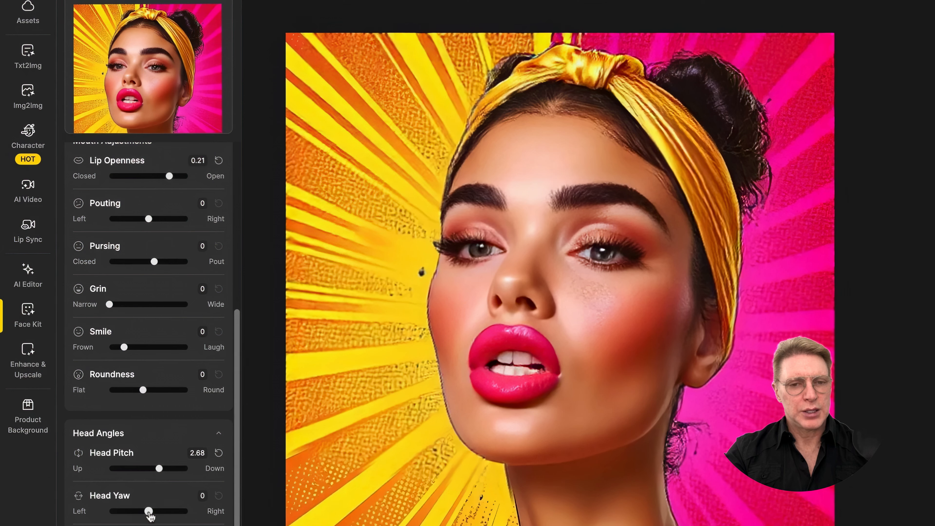
pyautogui.moveTo(149, 512); pyautogui.dragTo(163, 513)
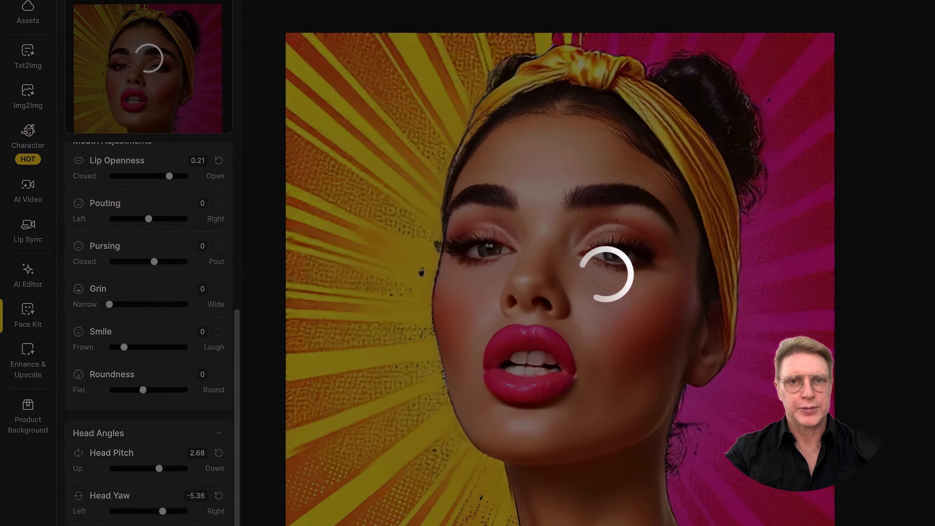
pyautogui.scroll(-3, 160, 388)
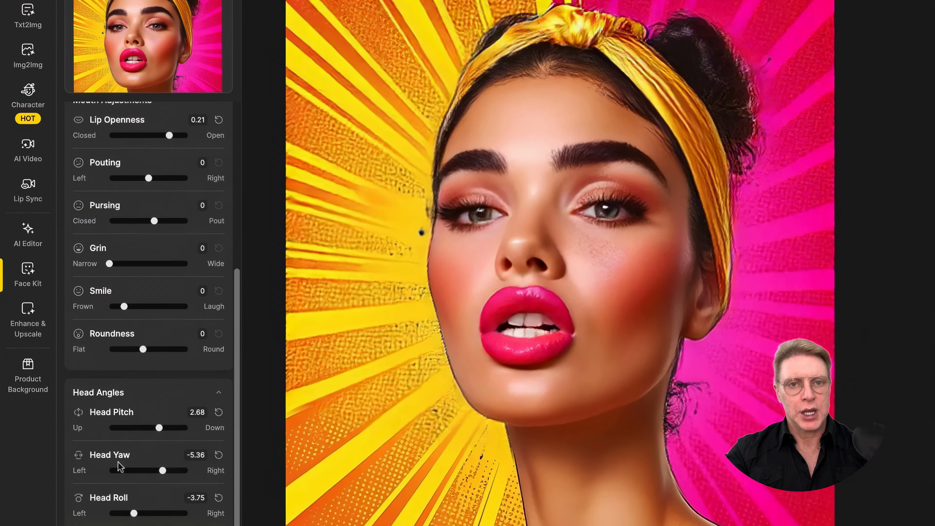
pyautogui.scroll(-1, 90, 487)
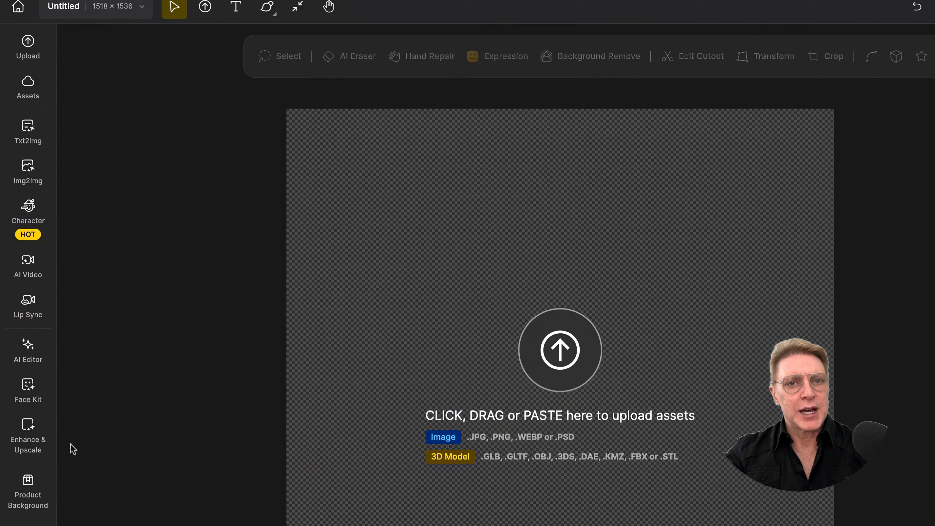
# Open Enhance & Upscale, try the Portrait enhance type and return it to Default with Detail strength.
pyautogui.moveTo(44, 447)
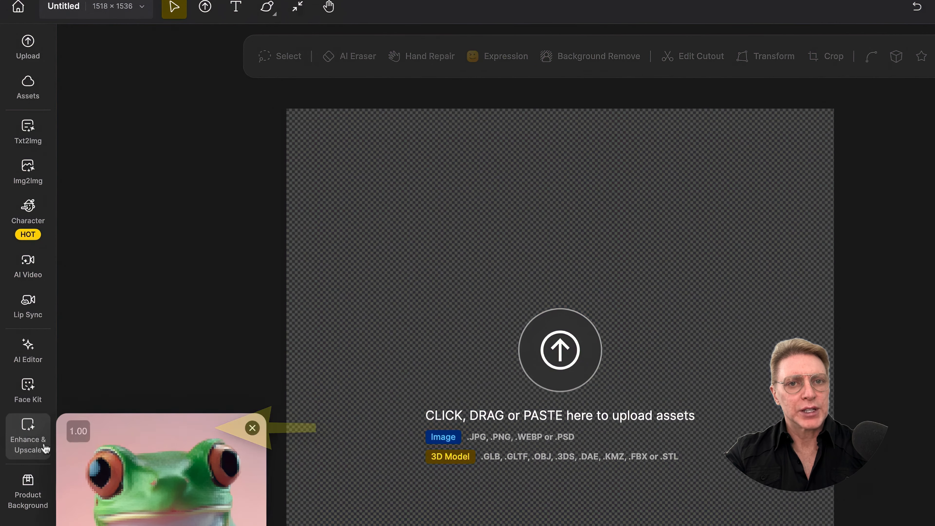
pyautogui.click(28, 442)
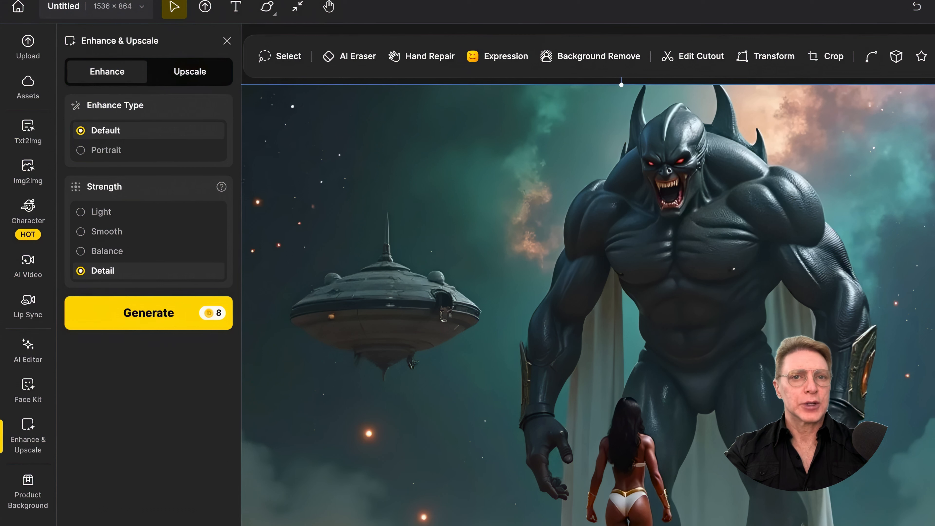
pyautogui.click(107, 155)
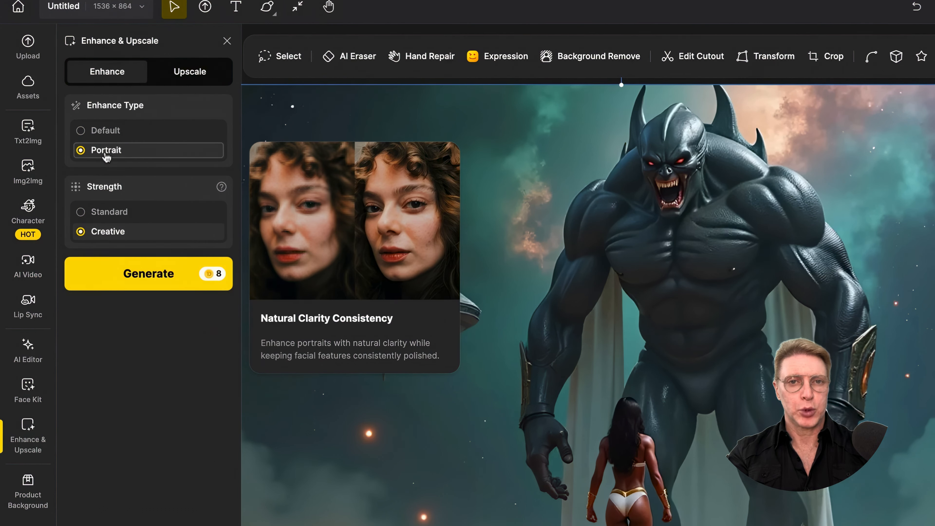
pyautogui.moveTo(110, 132)
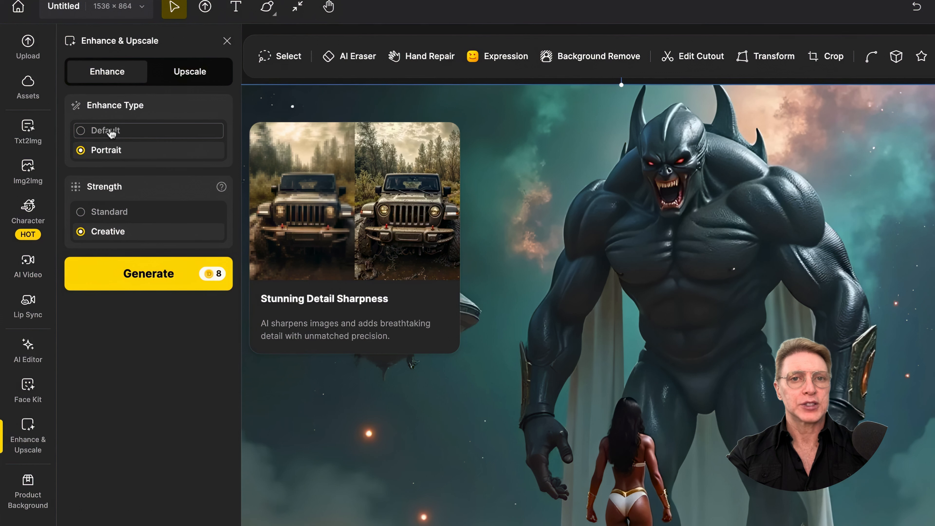
pyautogui.click(111, 134)
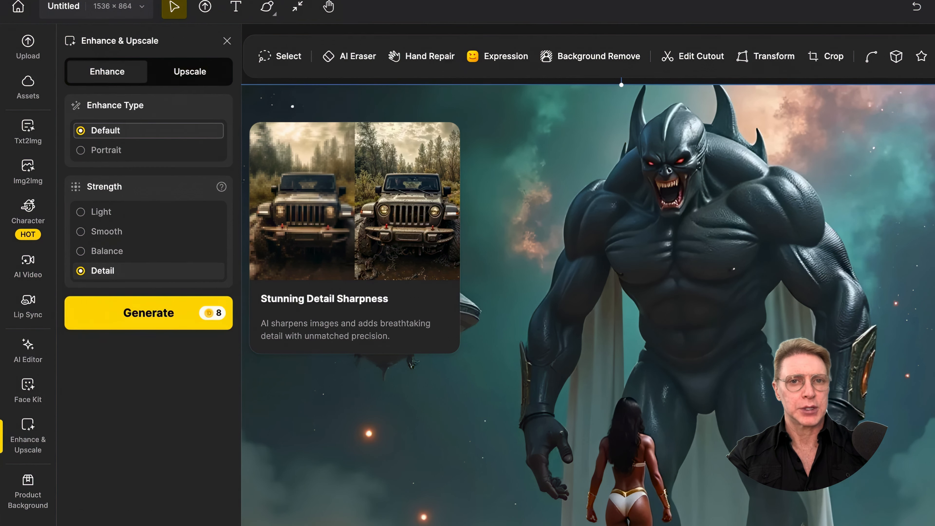
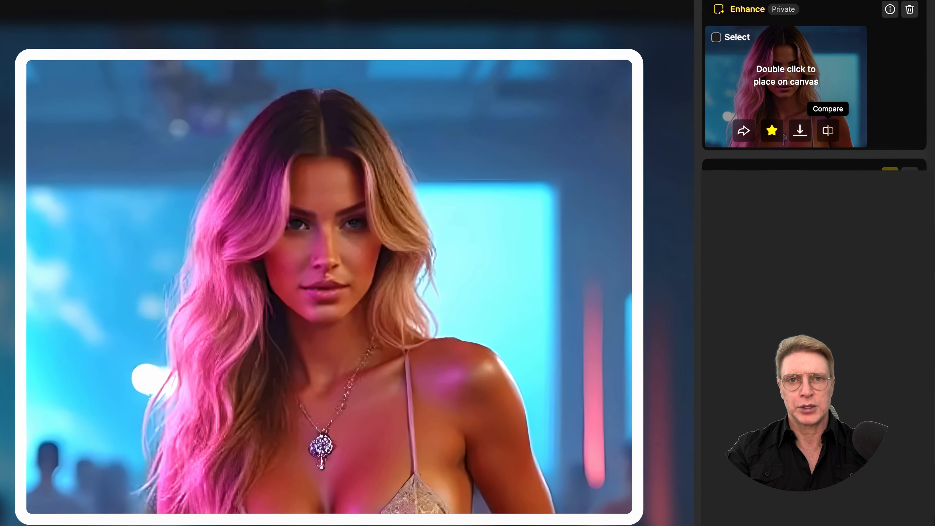
# Compare the enhanced portrait of the woman with the pink-lit hair against its original version.
pyautogui.click(828, 131)
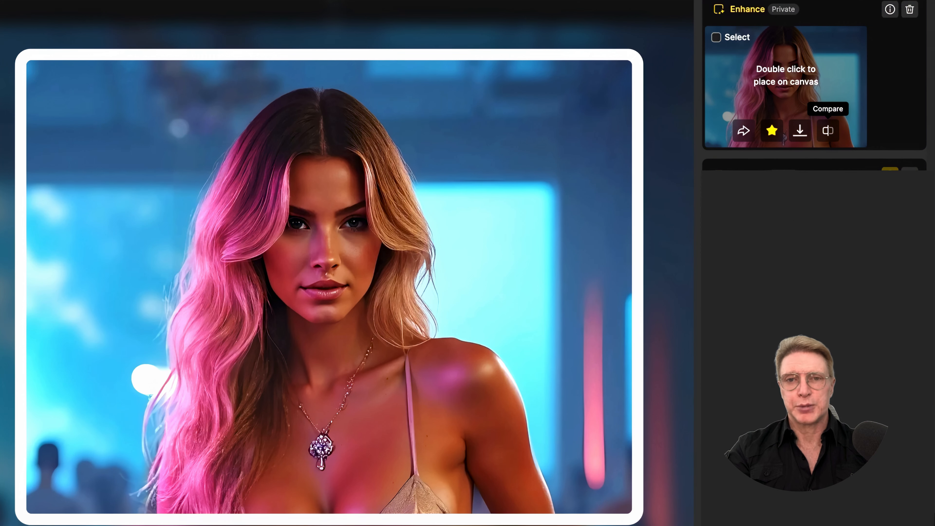
pyautogui.click(828, 131)
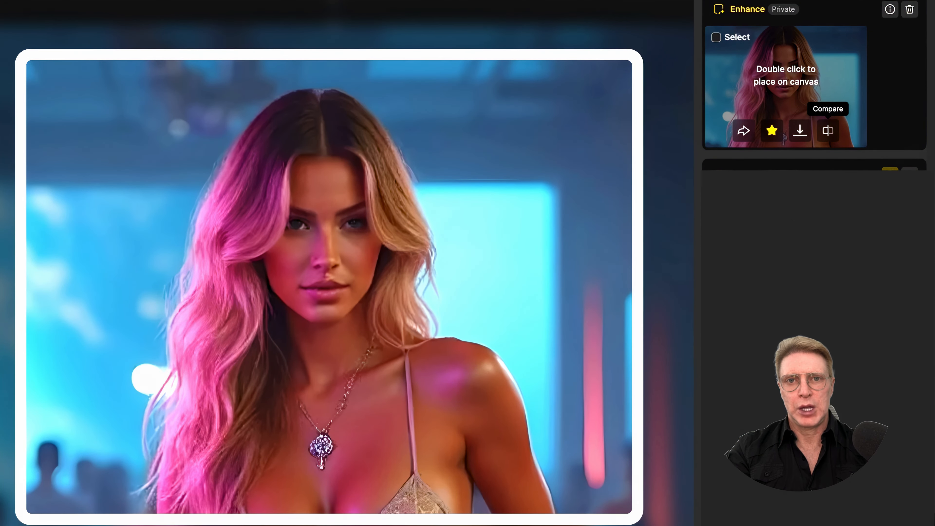
pyautogui.click(828, 130)
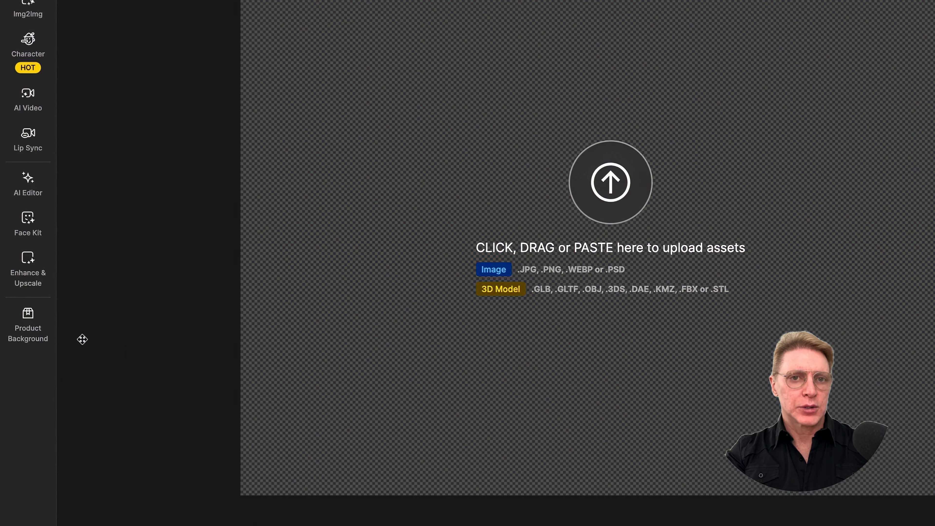
# Open the Product Background tool.
pyautogui.moveTo(37, 339)
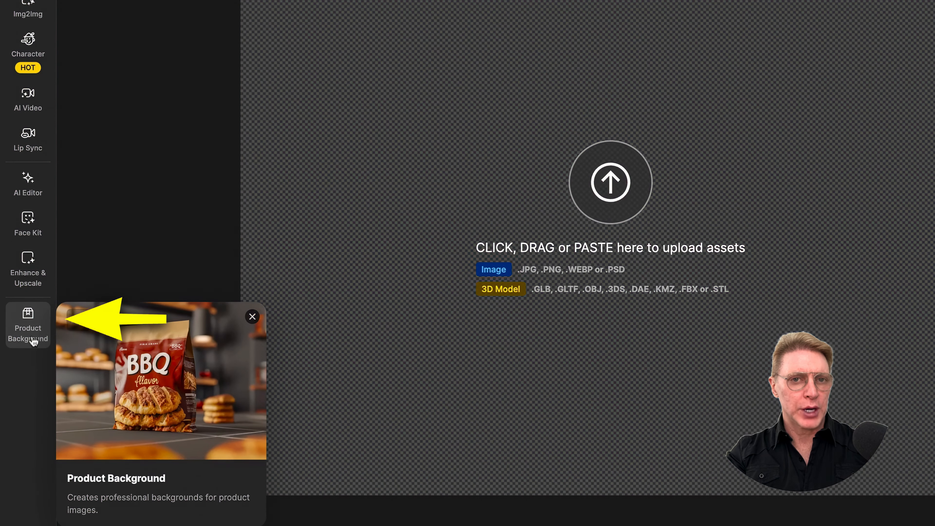
pyautogui.click(33, 341)
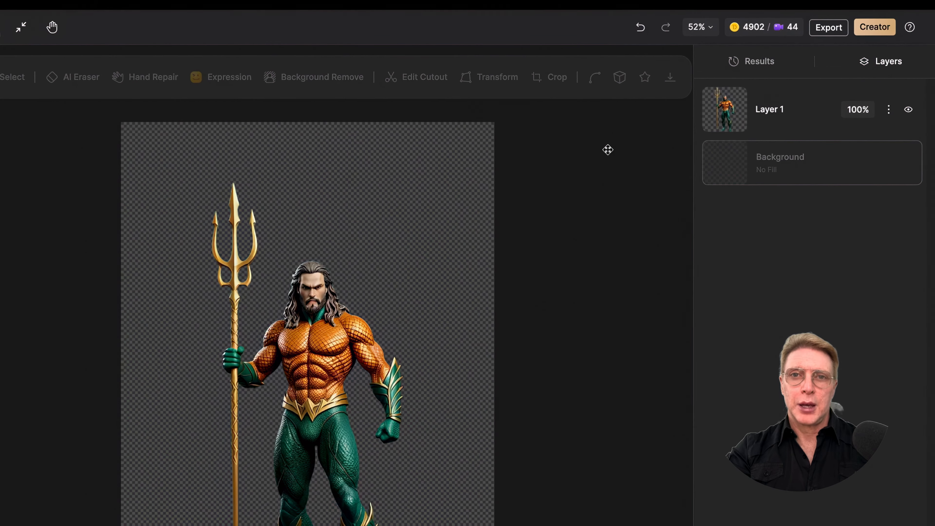
# Undo and redo the Aquaman figure's background removal, and move the cutout lower on the canvas.
pyautogui.click(643, 33)
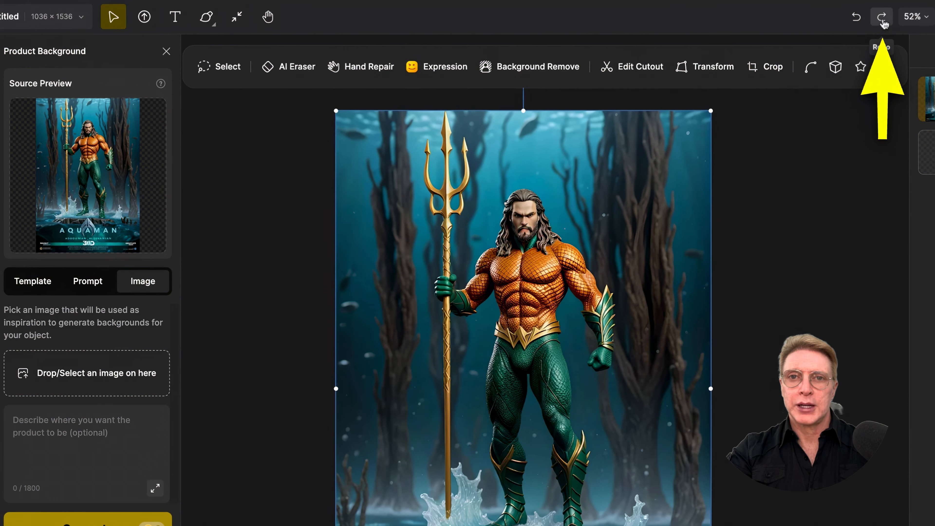
pyautogui.click(883, 19)
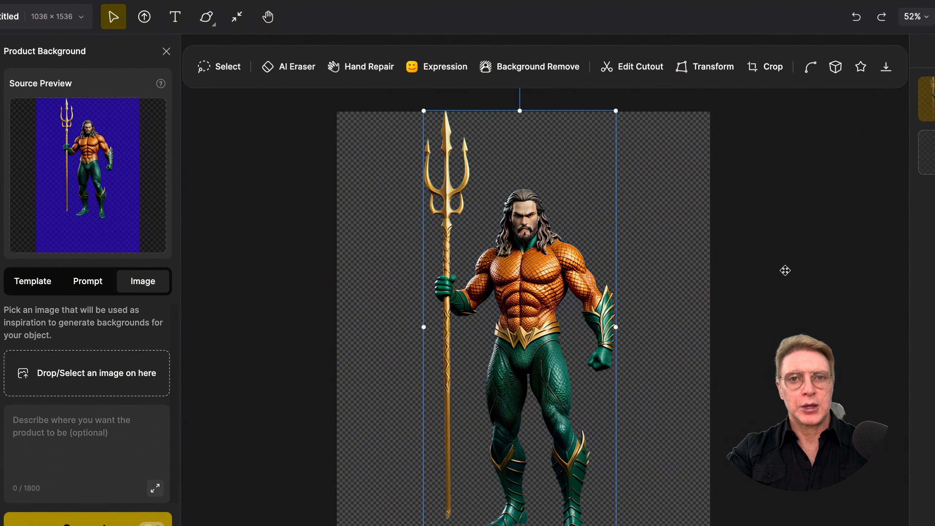
pyautogui.moveTo(531, 300); pyautogui.dragTo(528, 339)
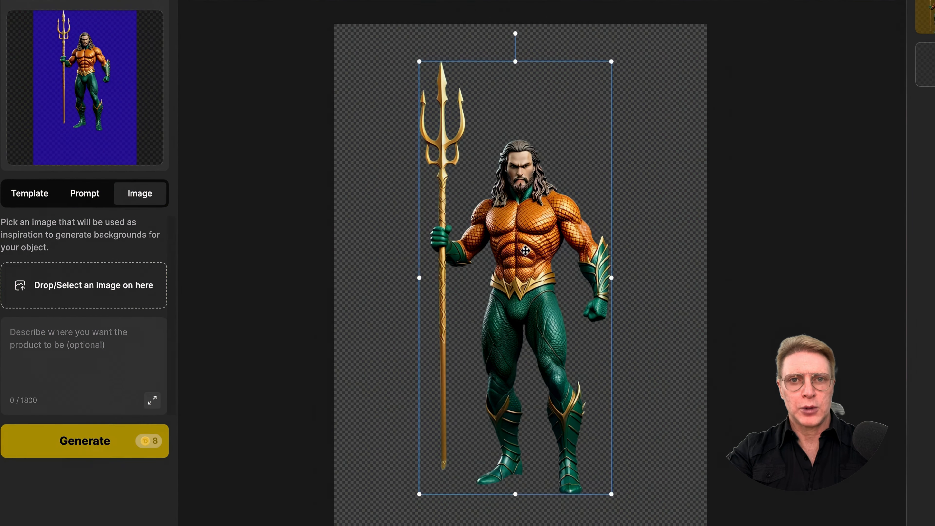
pyautogui.moveTo(525, 251); pyautogui.dragTo(530, 273)
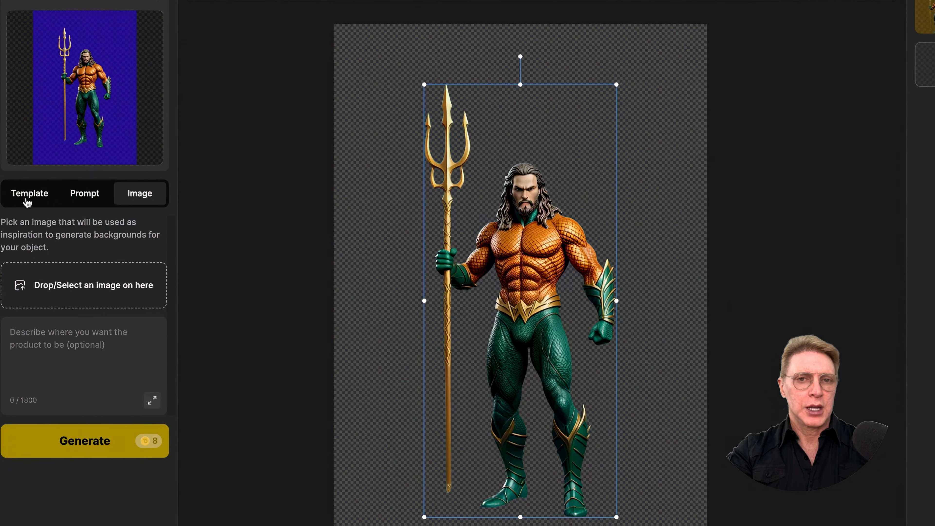
# Browse the Product Background templates, examining the White Background, Pure Color Natural Background and Mood categories.
pyautogui.click(27, 202)
pyautogui.scroll(5, 58, 287)
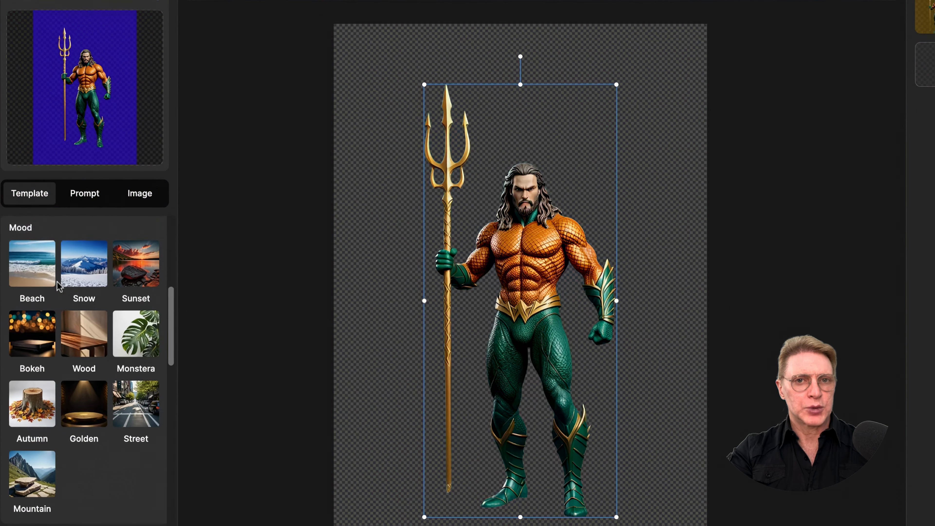
pyautogui.scroll(3, 59, 287)
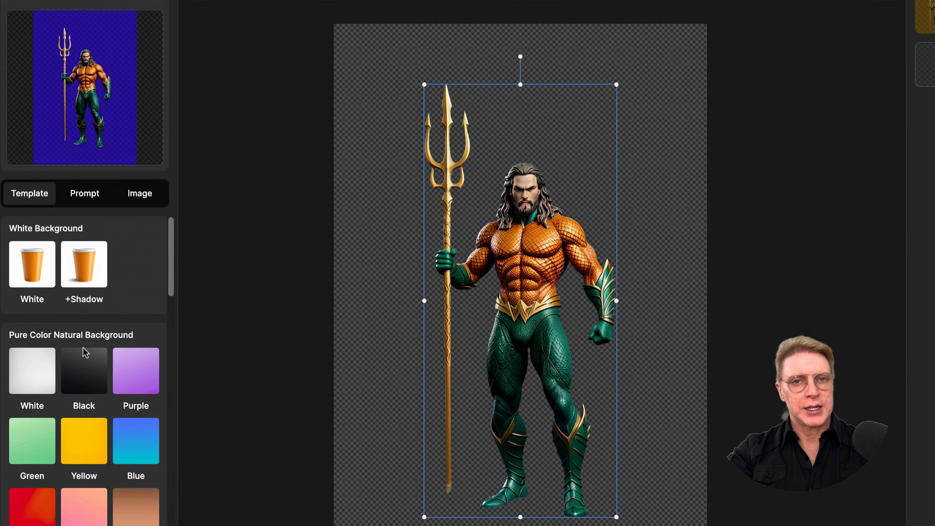
pyautogui.scroll(-2, 80, 384)
pyautogui.scroll(2, 79, 385)
pyautogui.scroll(-2, 80, 384)
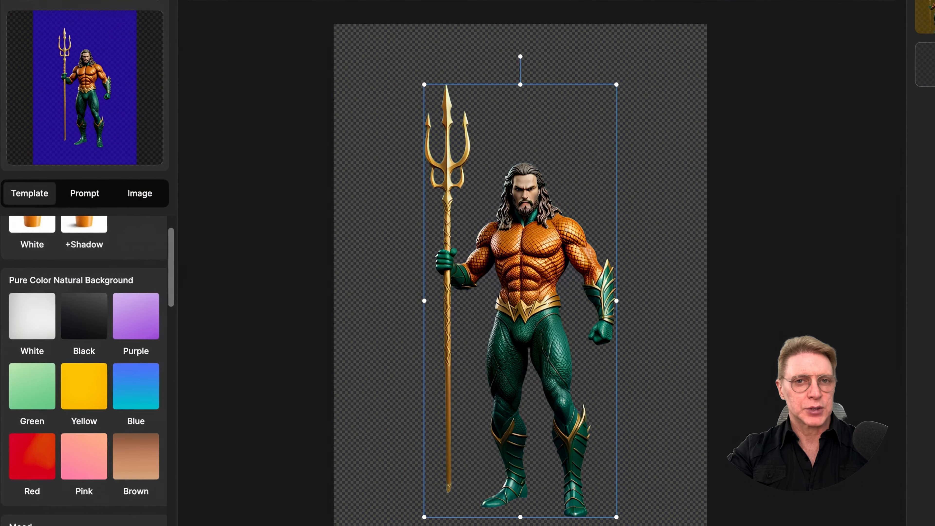
pyautogui.scroll(2, 62, 310)
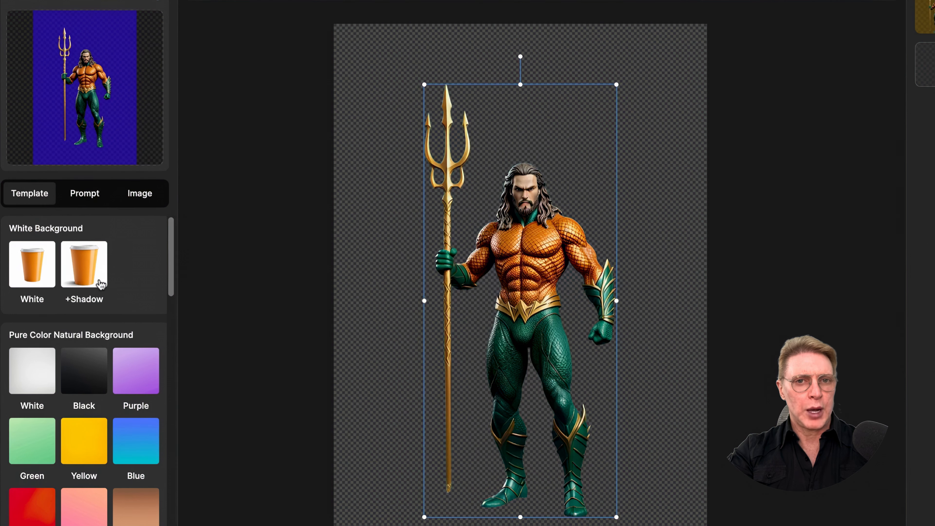
pyautogui.scroll(-3, 79, 380)
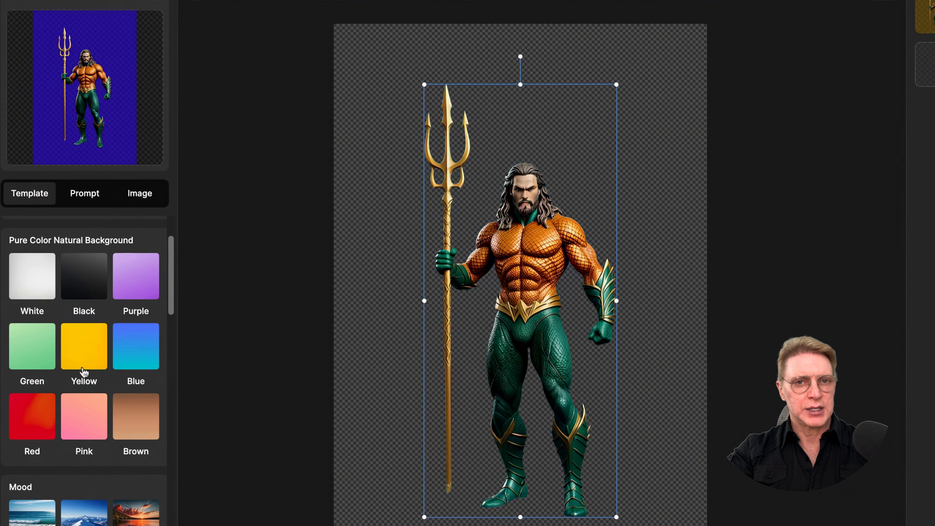
# Browse the remaining Product Background templates from Mood through Silk, and view the option to use a reference image.
pyautogui.scroll(-6, 84, 372)
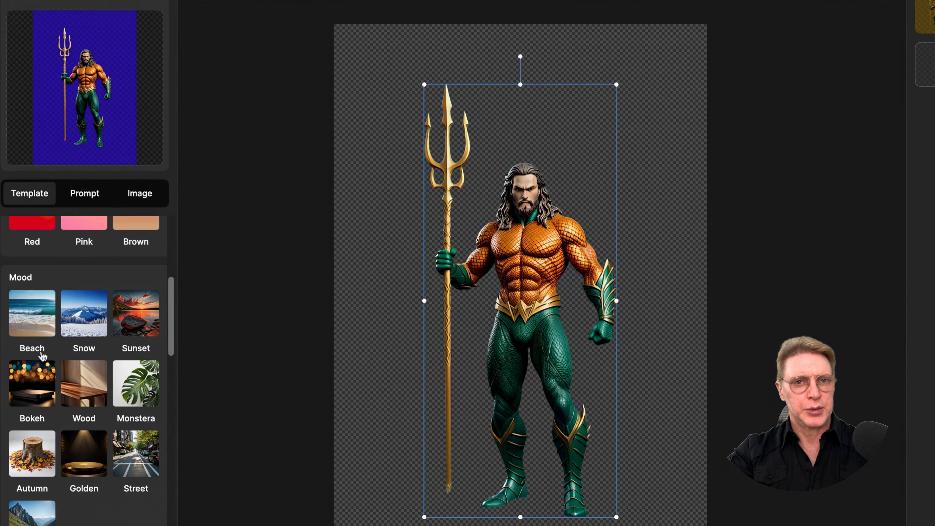
pyautogui.scroll(-6, 72, 418)
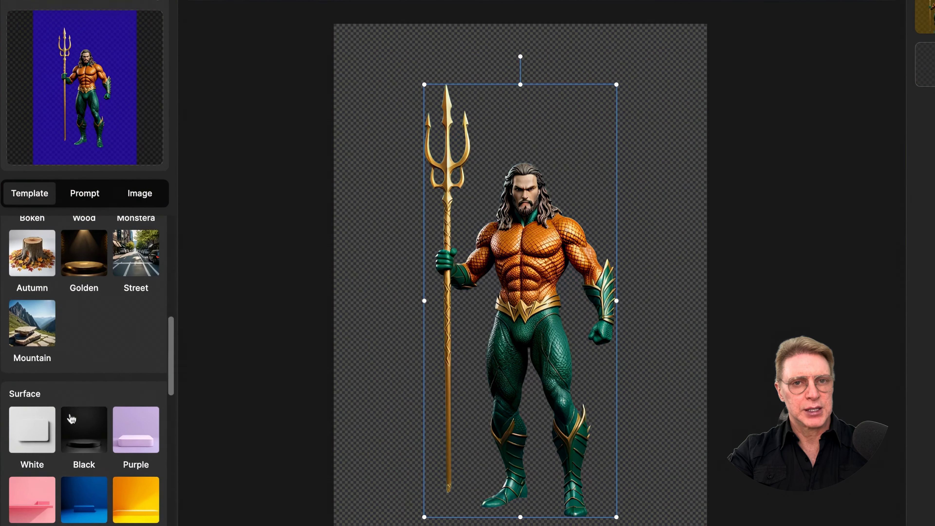
pyautogui.scroll(-8, 71, 418)
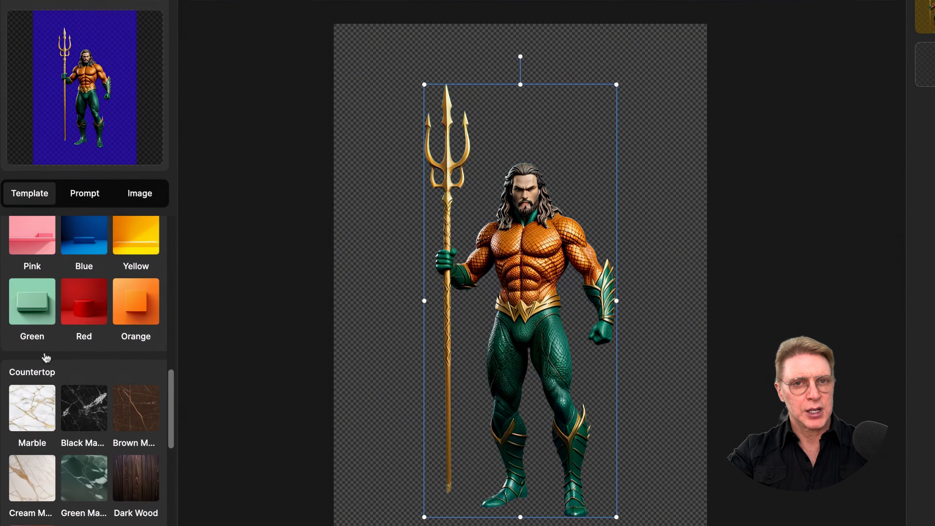
pyautogui.scroll(-4, 42, 479)
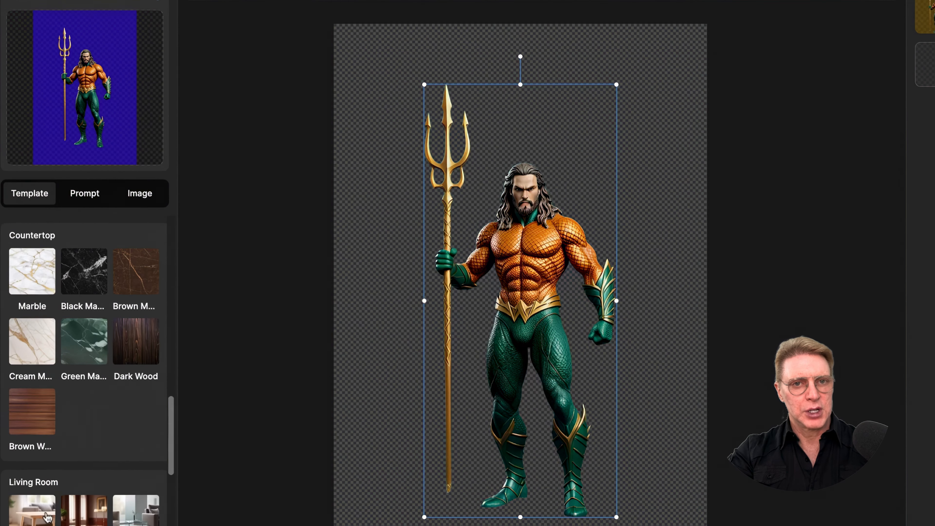
pyautogui.scroll(-14, 47, 517)
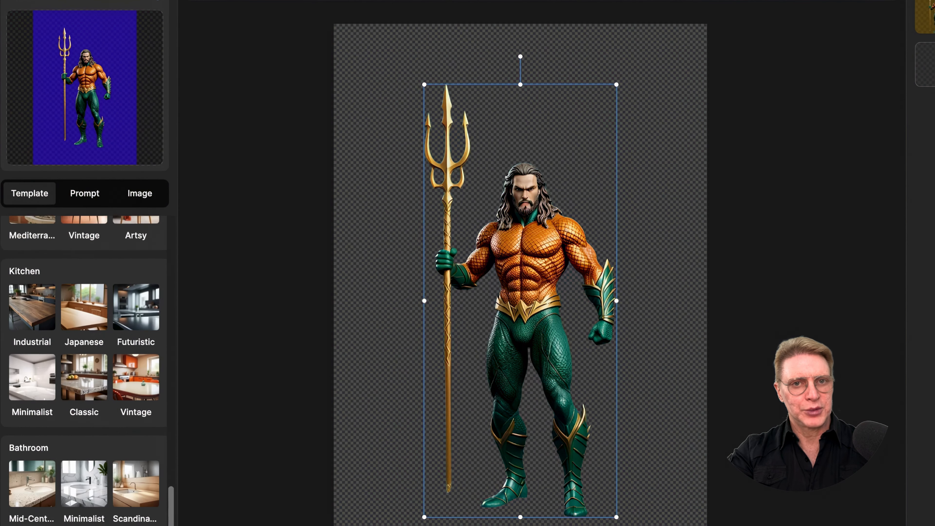
pyautogui.scroll(-9, 84, 370)
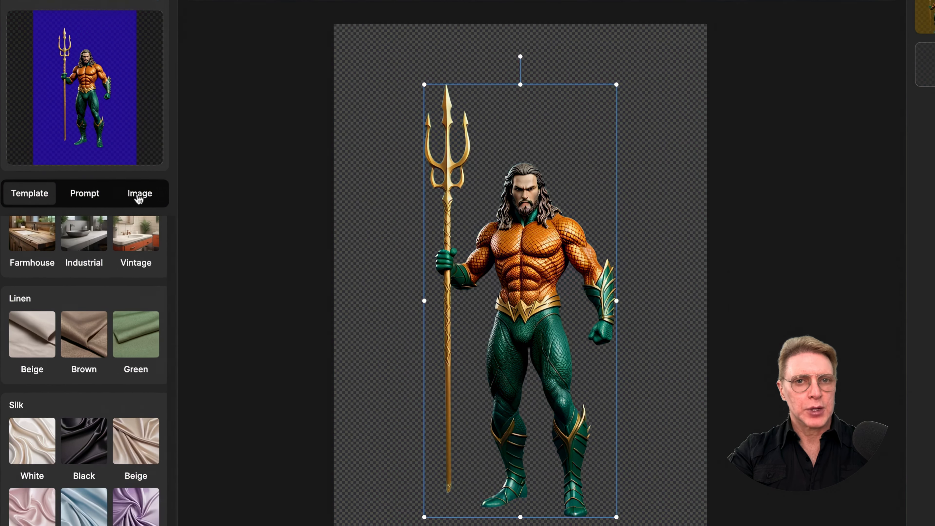
pyautogui.click(144, 198)
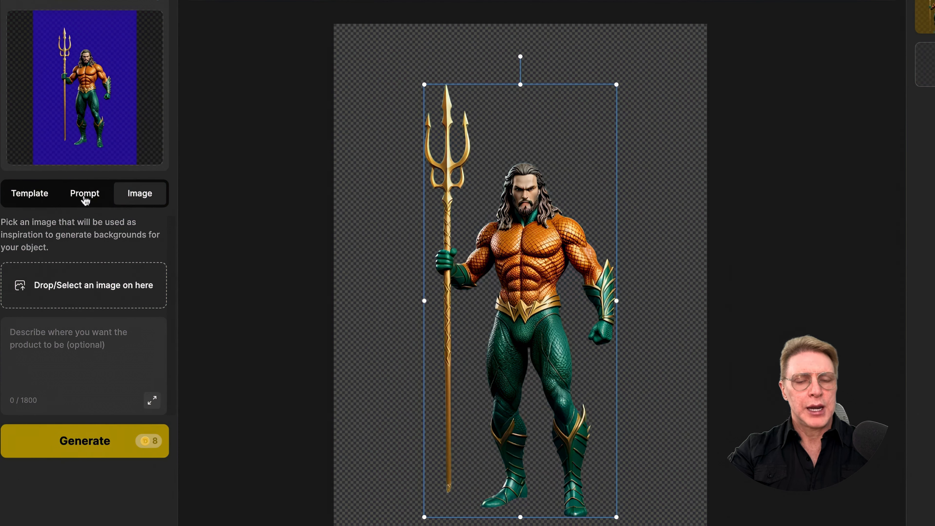
# Generate prompt-based backgrounds that place the Aquaman figure on "a beach" with "an ocean view" in the background.
pyautogui.click(85, 198)
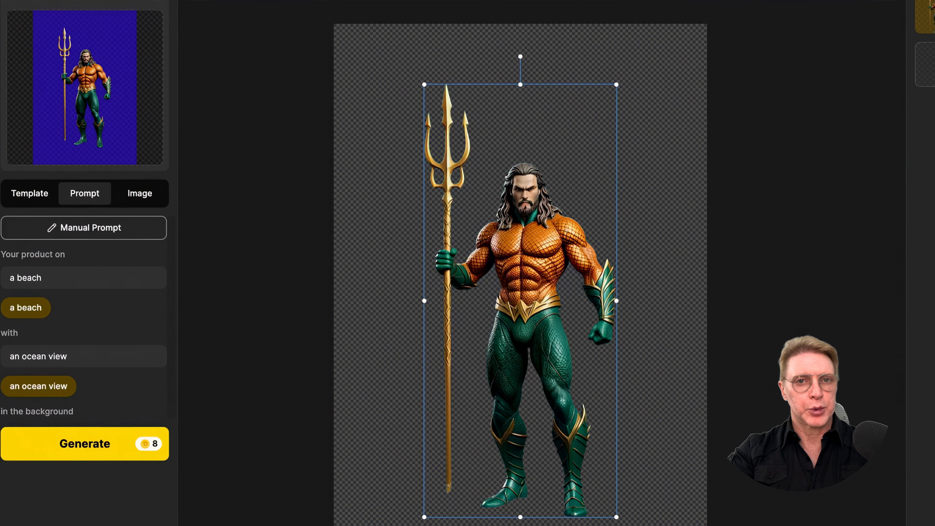
pyautogui.click(83, 276)
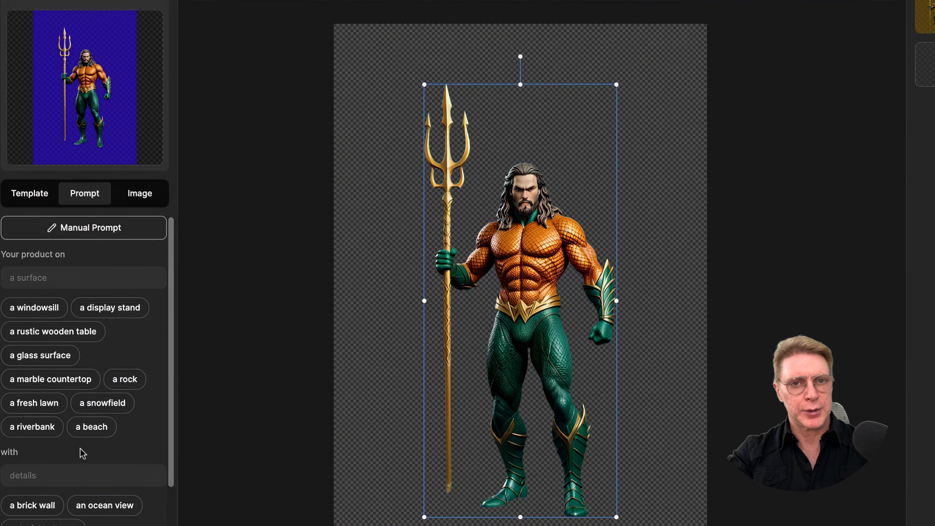
pyautogui.scroll(-3, 56, 476)
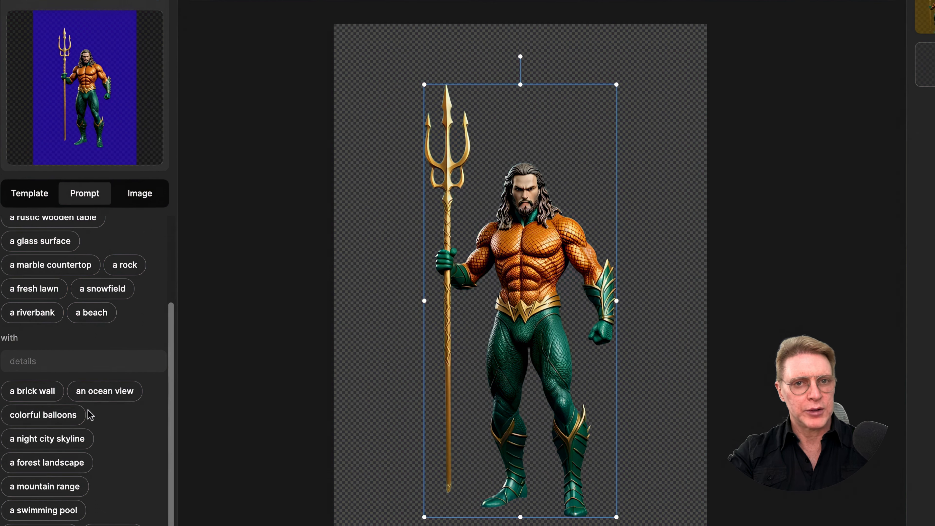
pyautogui.scroll(-1, 94, 438)
pyautogui.scroll(4, 98, 464)
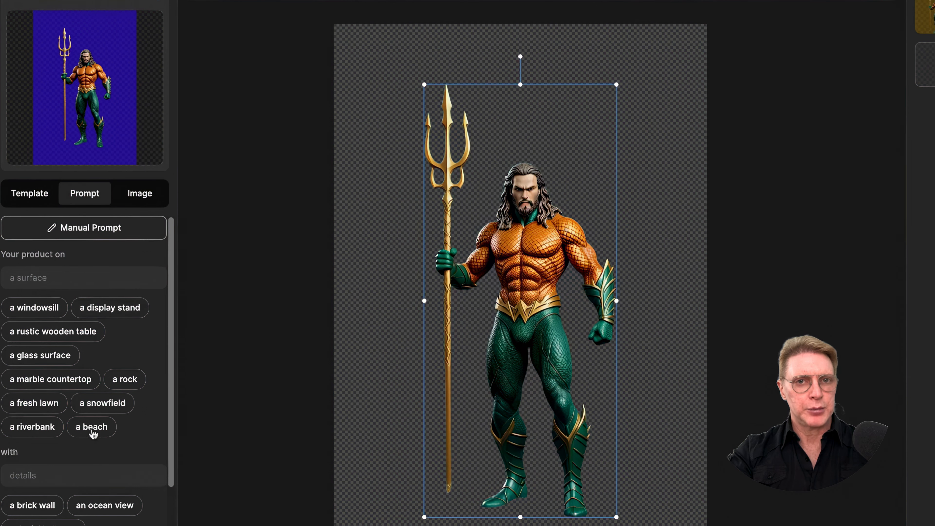
pyautogui.click(93, 429)
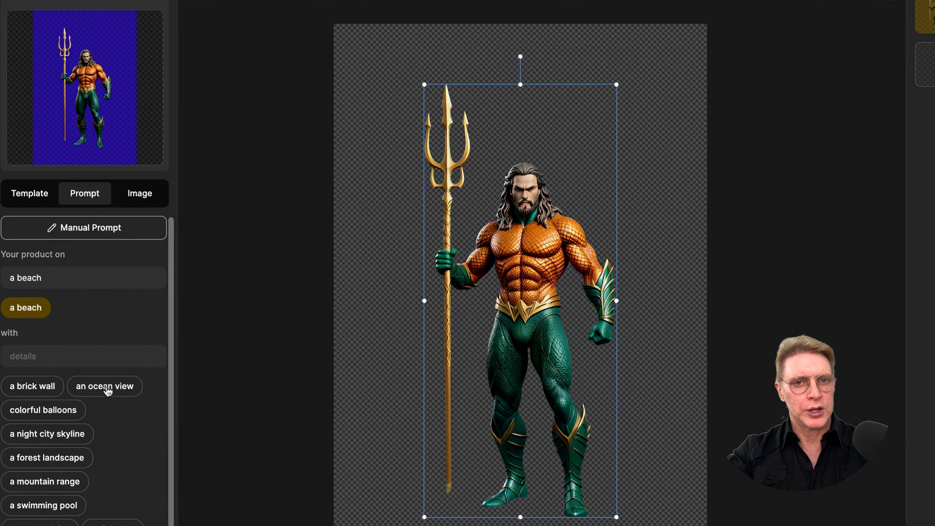
pyautogui.click(108, 389)
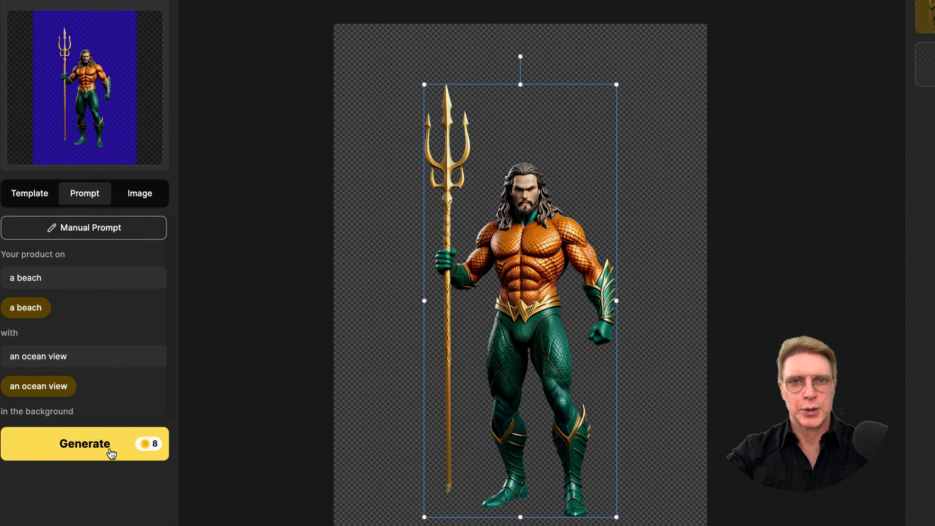
pyautogui.click(110, 454)
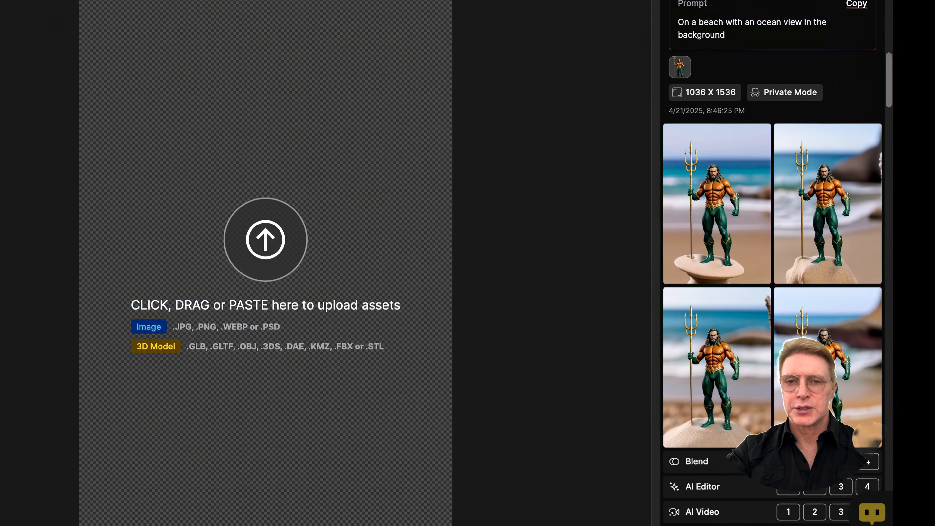
# Preview the first two generated beach images of the Aquaman figure at large size.
pyautogui.moveTo(709, 212)
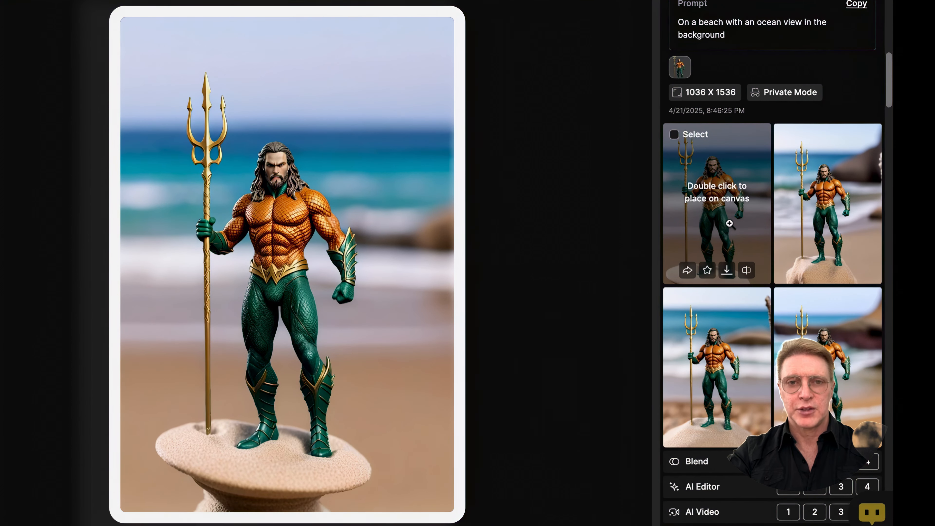
pyautogui.moveTo(819, 229)
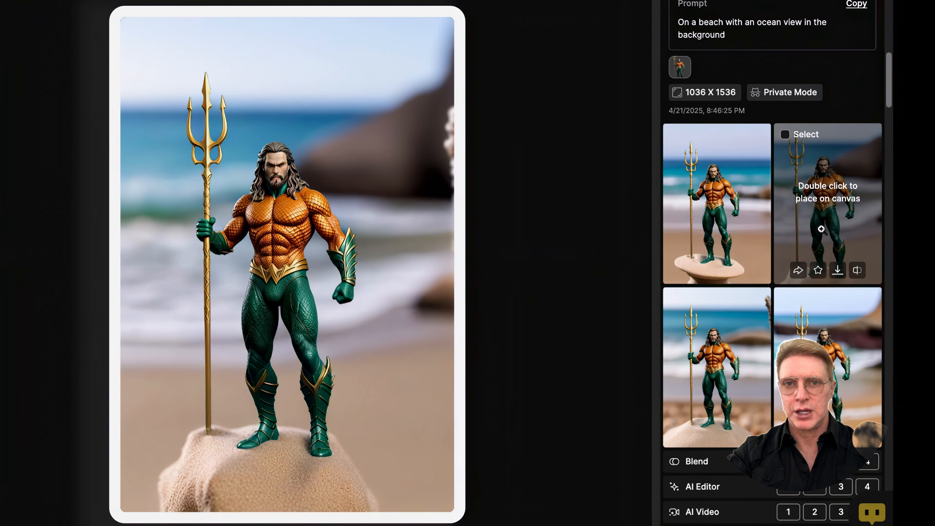